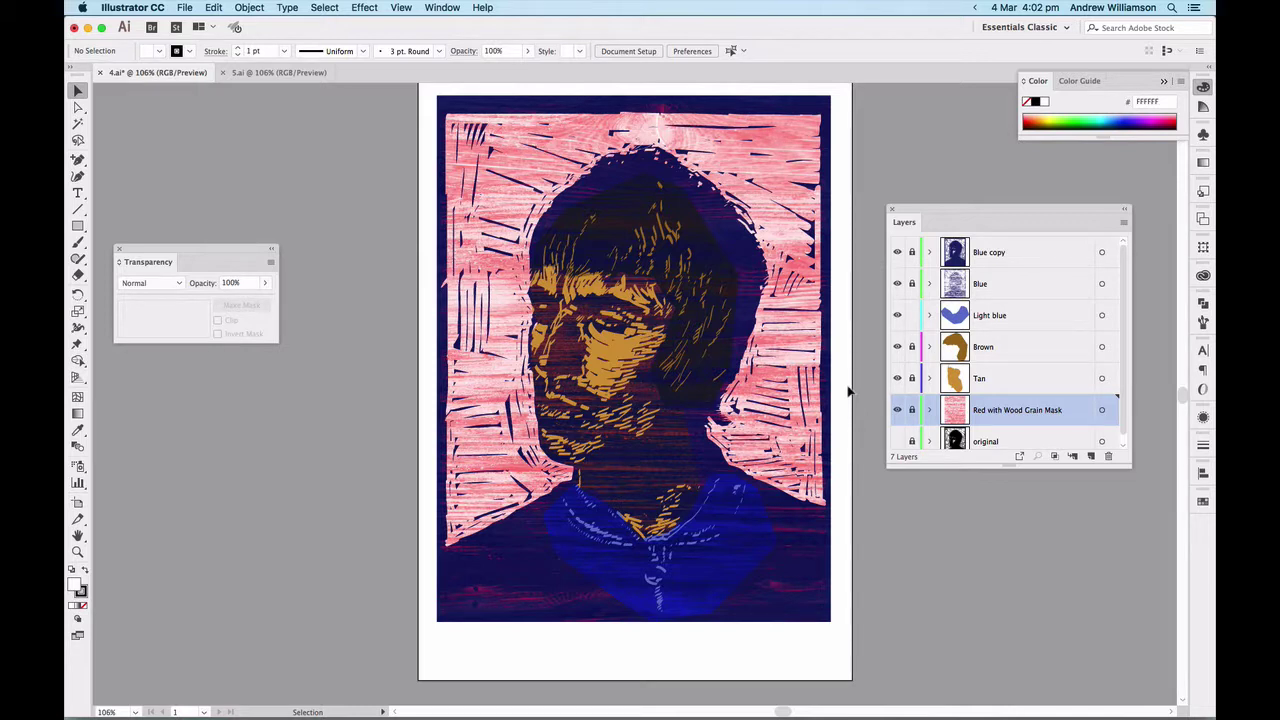
Bring the 5.ai woodcut portrait document to the front
click(280, 73)
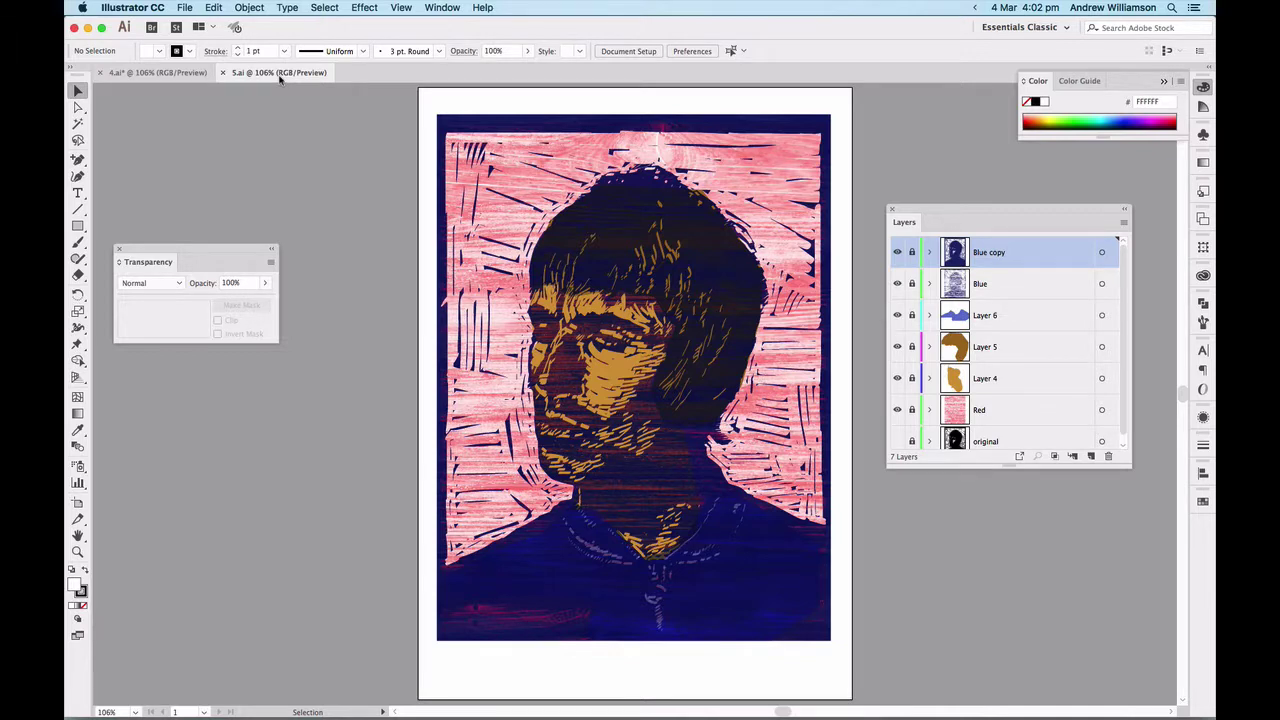
Create a blank 211 × 297 mm document and tear off the pen tools as a floating panel
key(super+n)
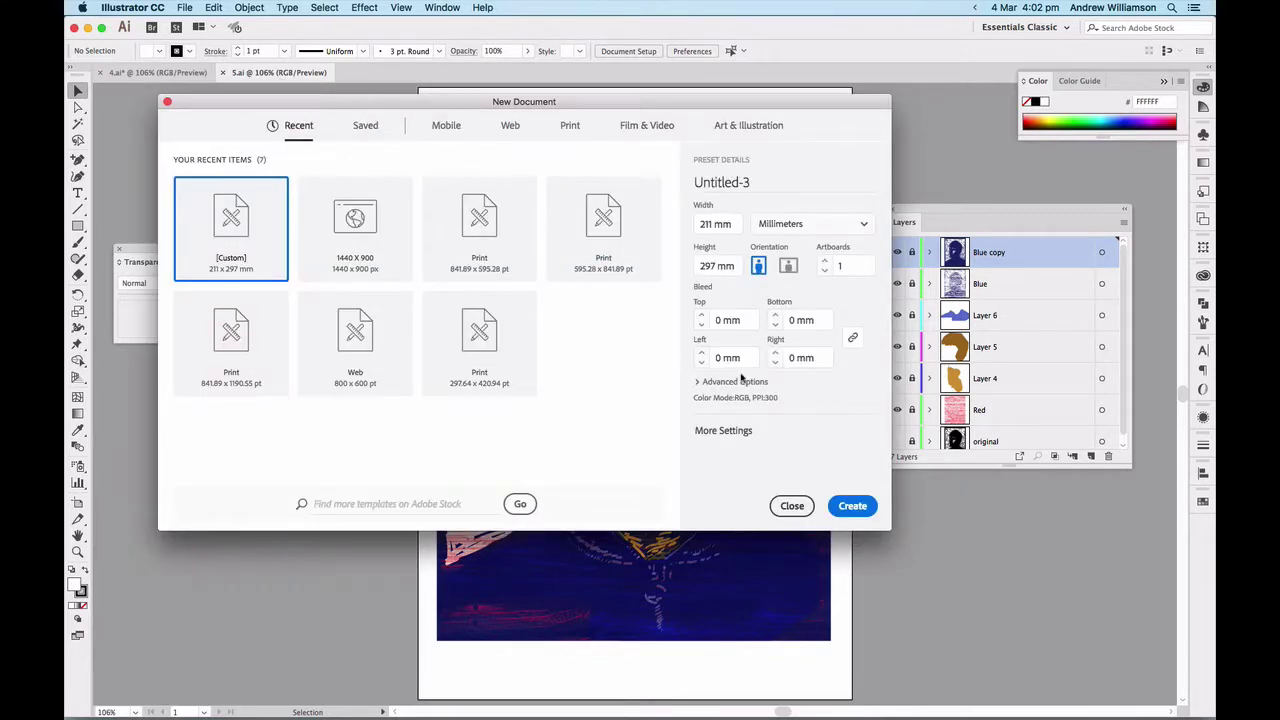
click(866, 508)
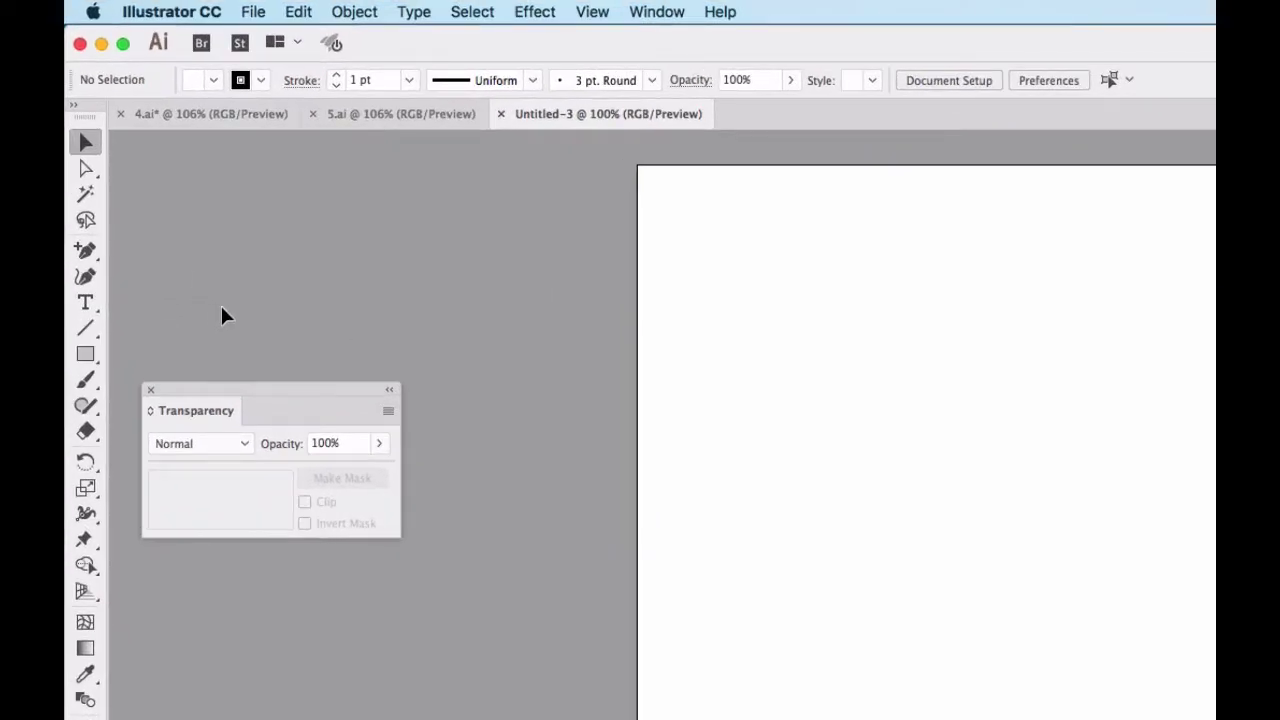
click(85, 250)
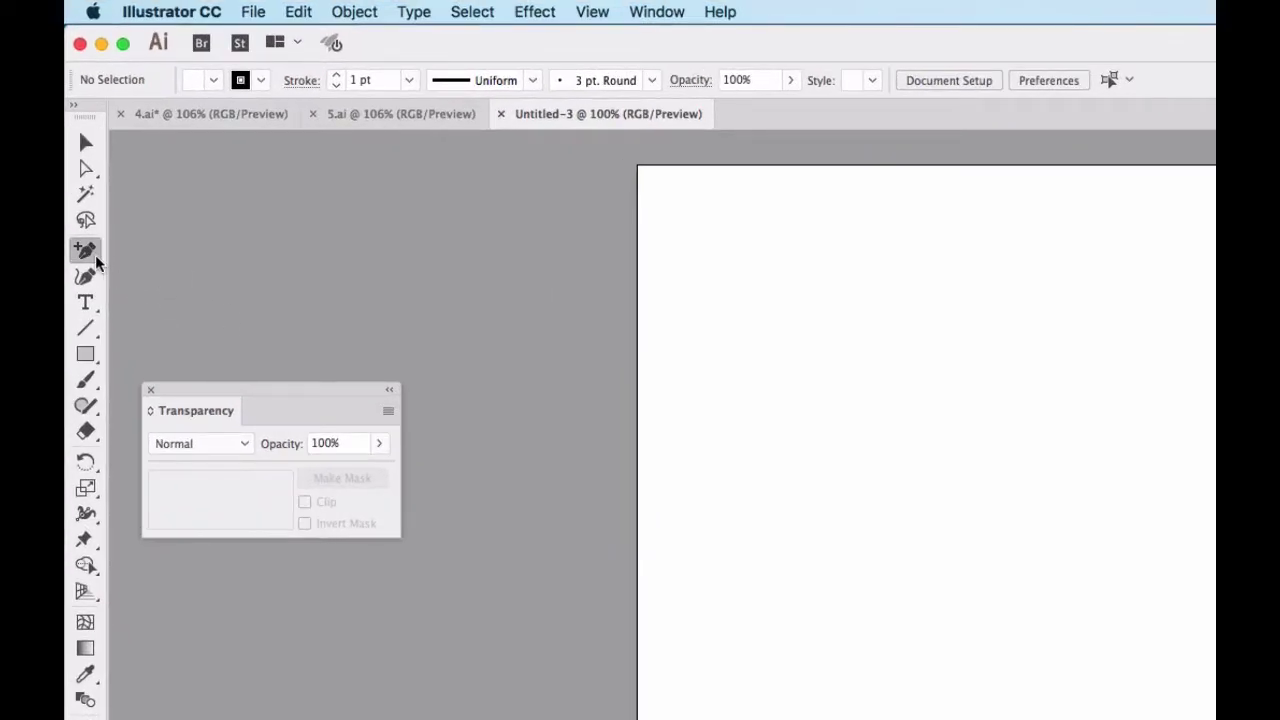
drag(97, 262, 348, 290)
drag(169, 277, 792, 337)
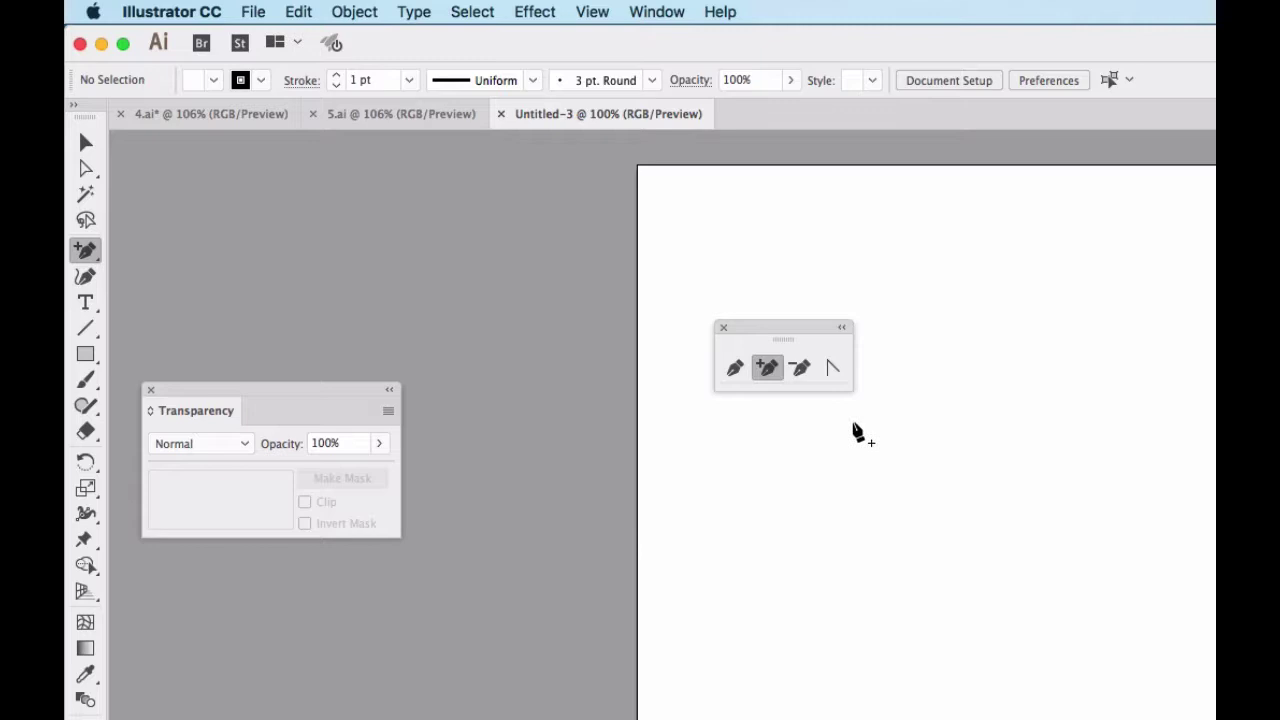
Draw a closed six-sided path with the Pen tool
click(738, 371)
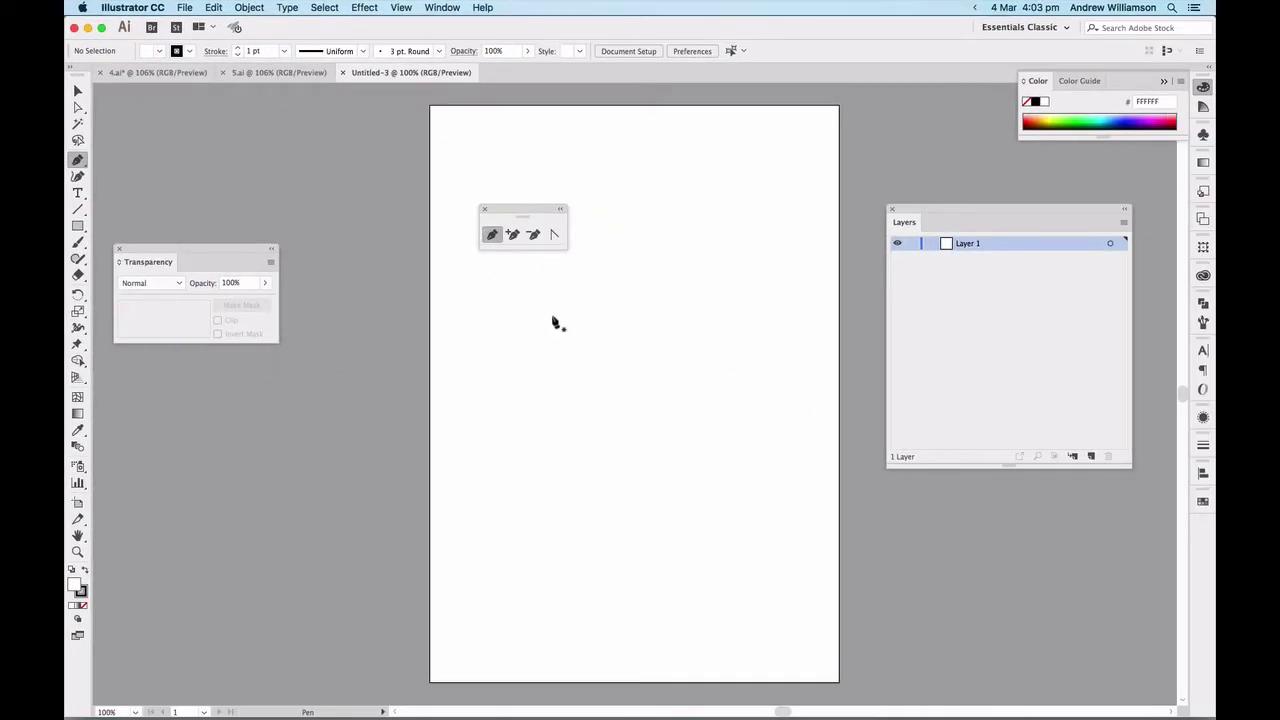
click(551, 315)
click(633, 290)
click(705, 333)
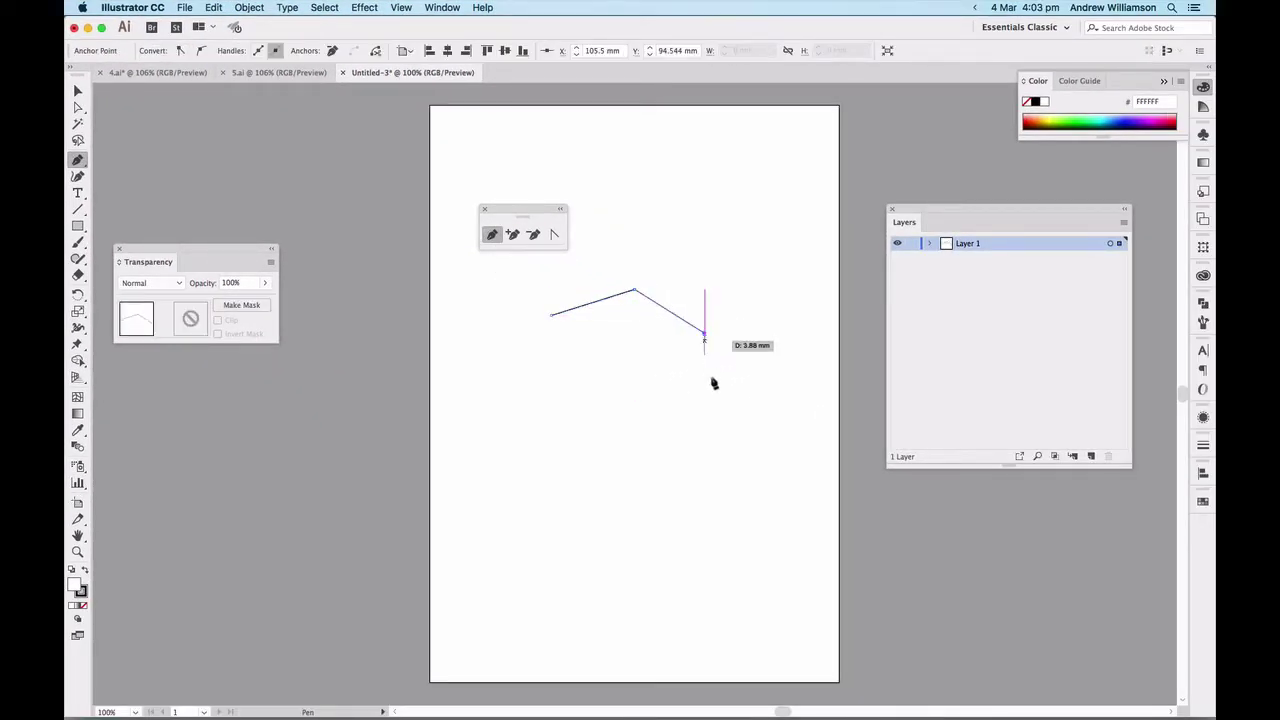
click(715, 425)
click(562, 455)
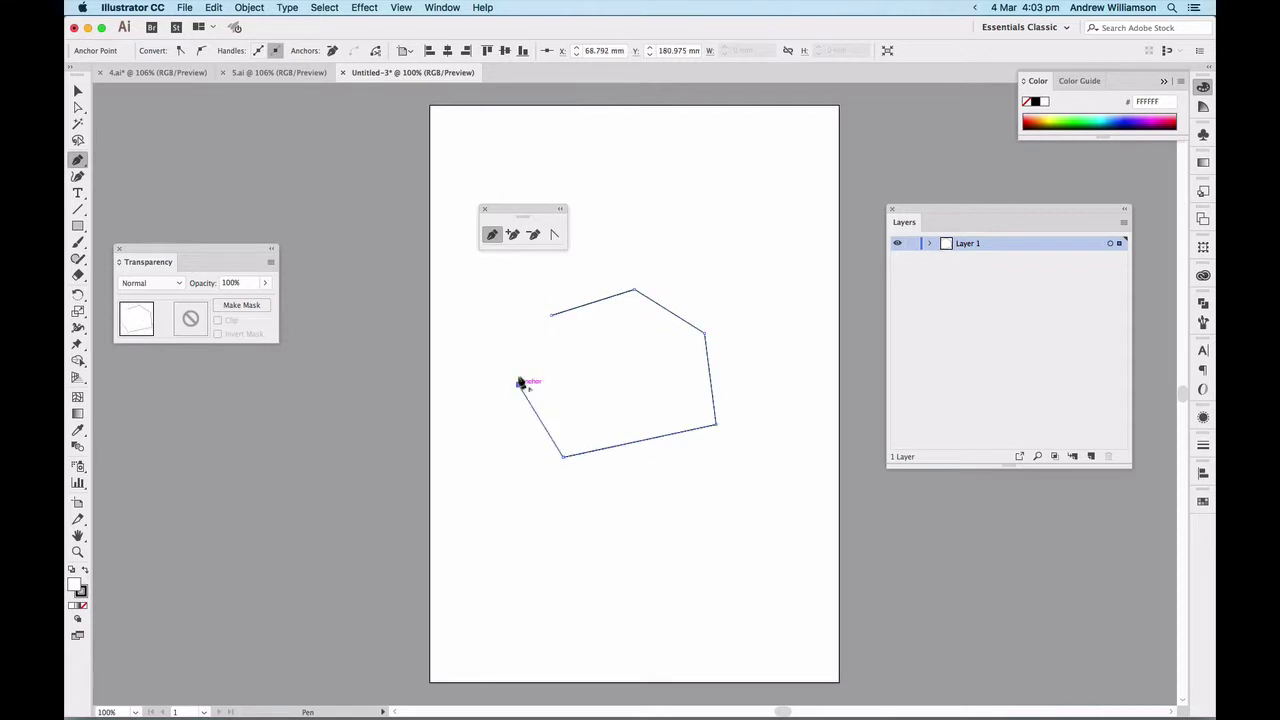
click(519, 384)
click(551, 316)
Fill the shape with magenta EC26F7 and add an anchor point on its top edge
double_click(80, 590)
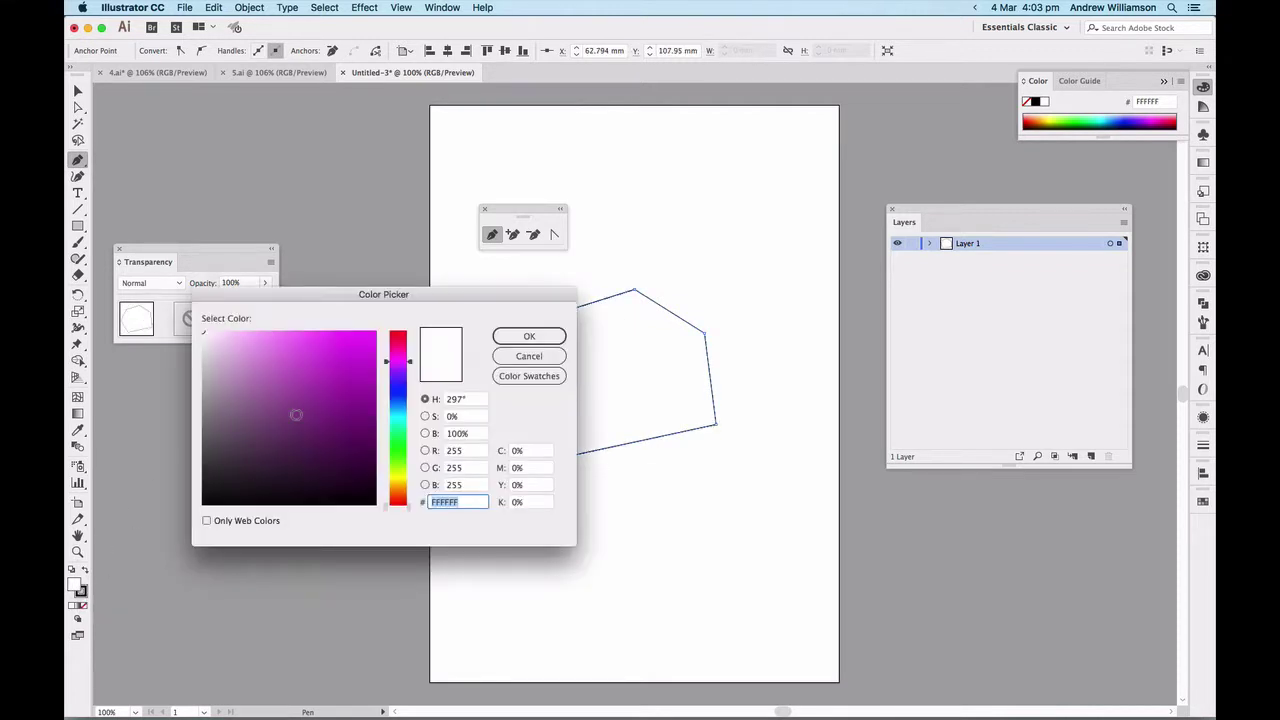
click(349, 338)
click(529, 336)
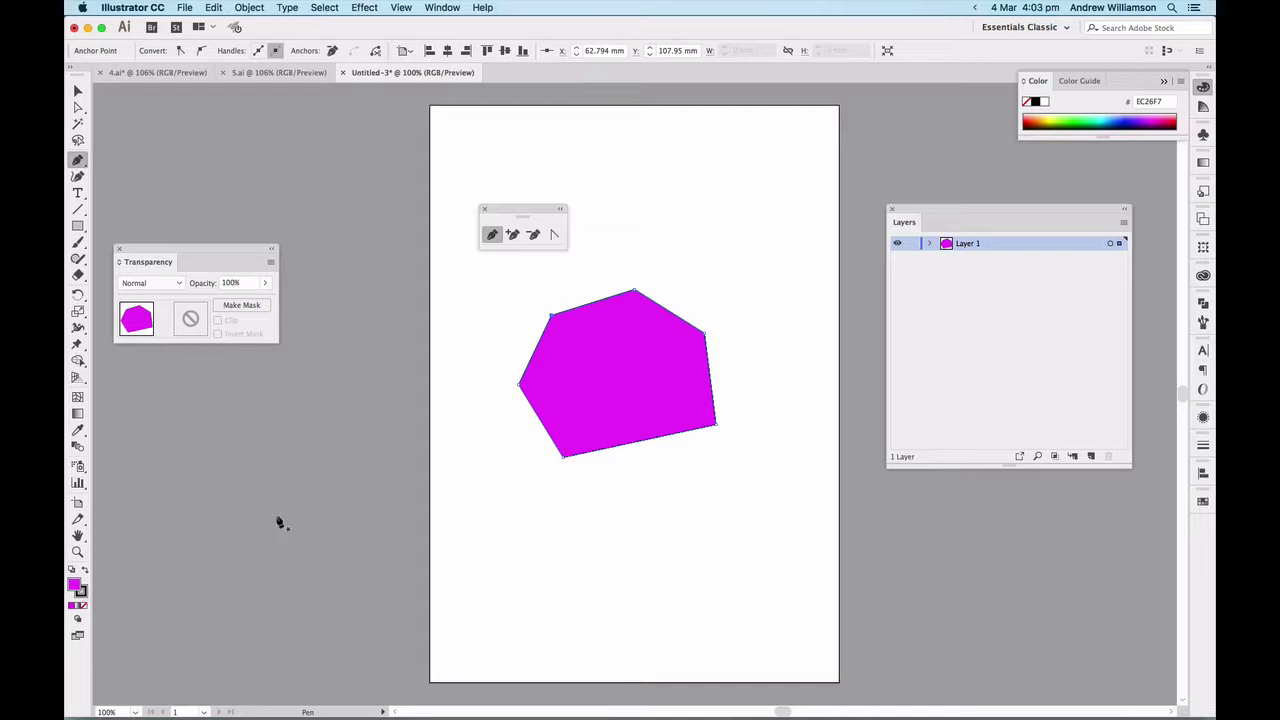
click(83, 594)
click(74, 583)
click(512, 234)
click(596, 302)
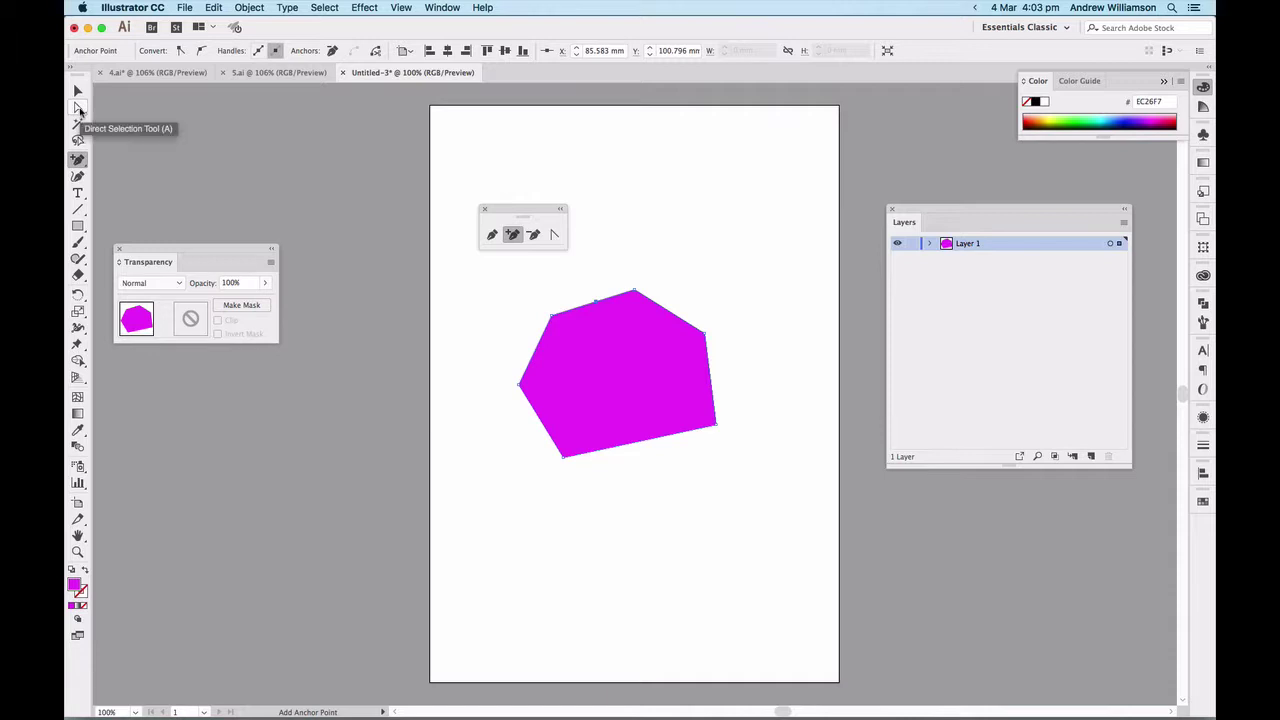
Tear off the Direct Selection tools and drag the top and left anchors outward
click(80, 110)
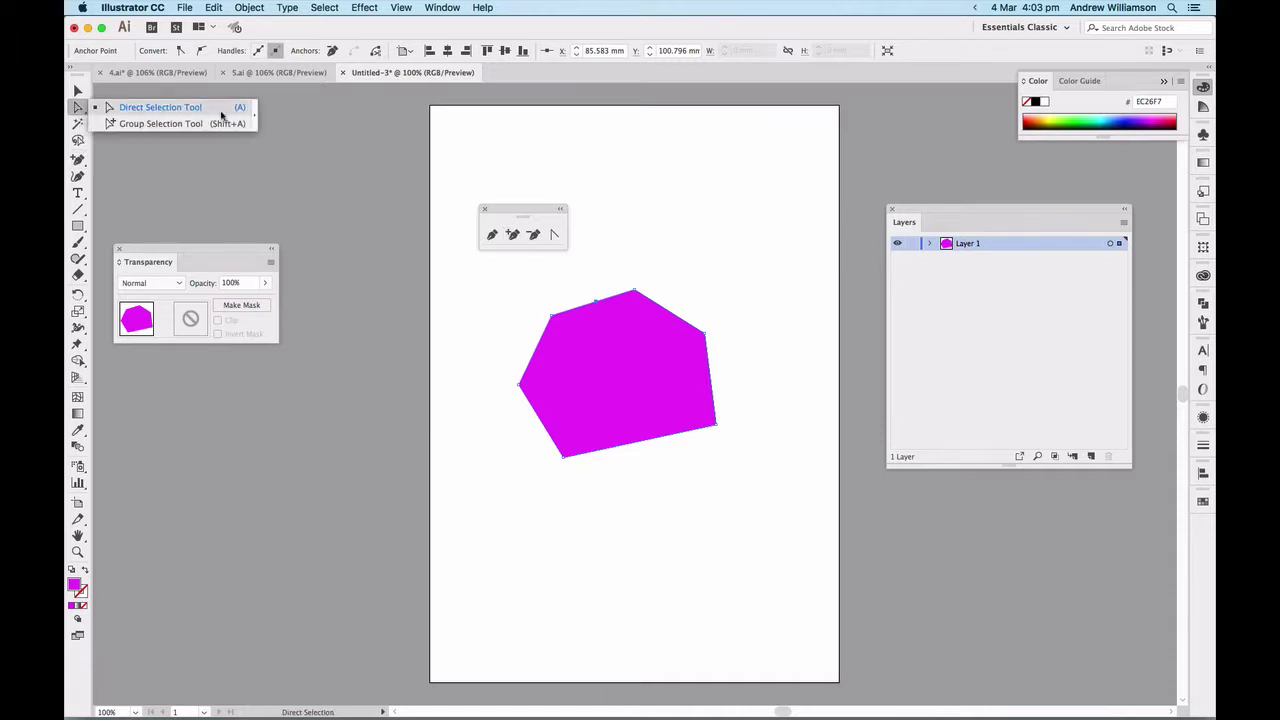
click(254, 116)
drag(115, 123, 622, 213)
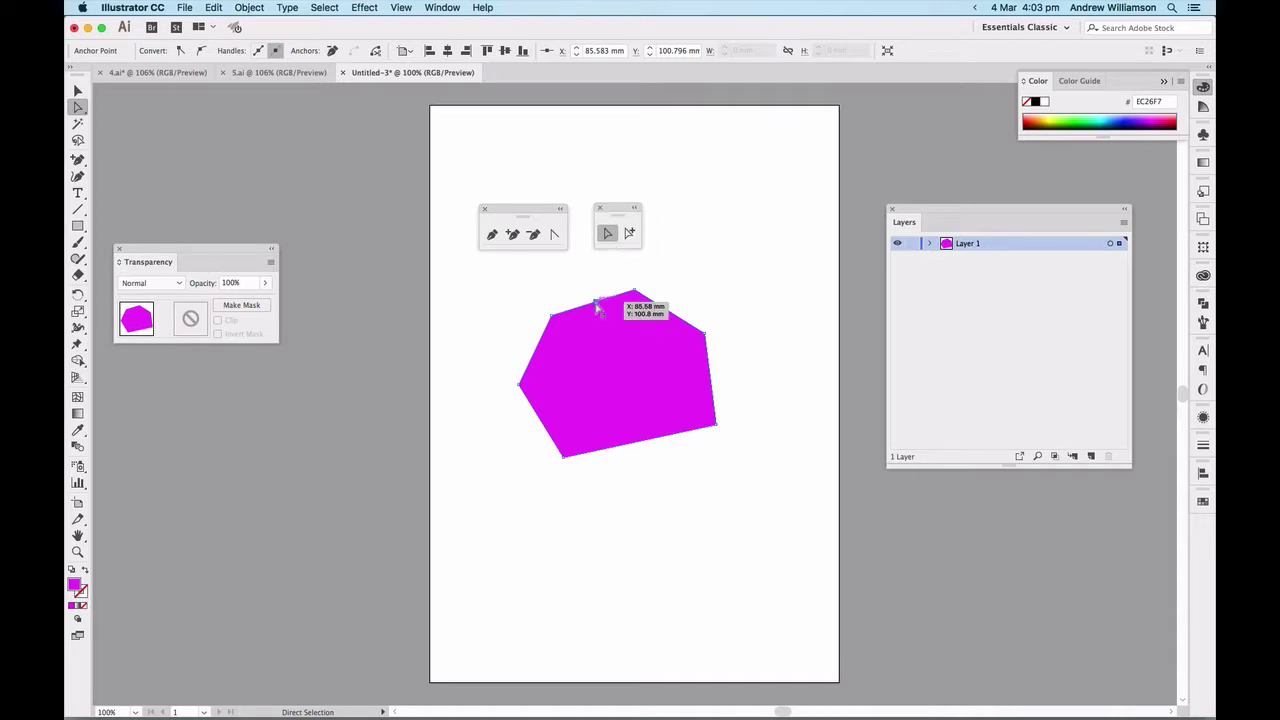
drag(597, 302, 578, 284)
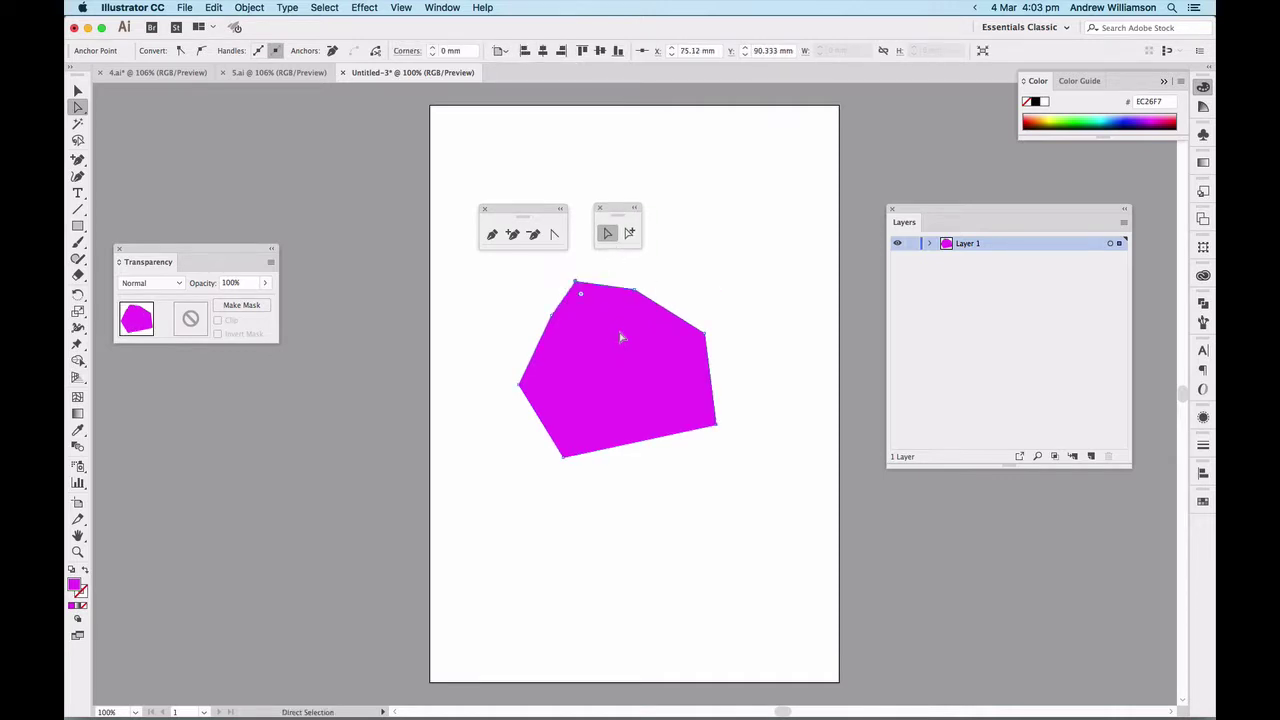
drag(521, 387, 495, 381)
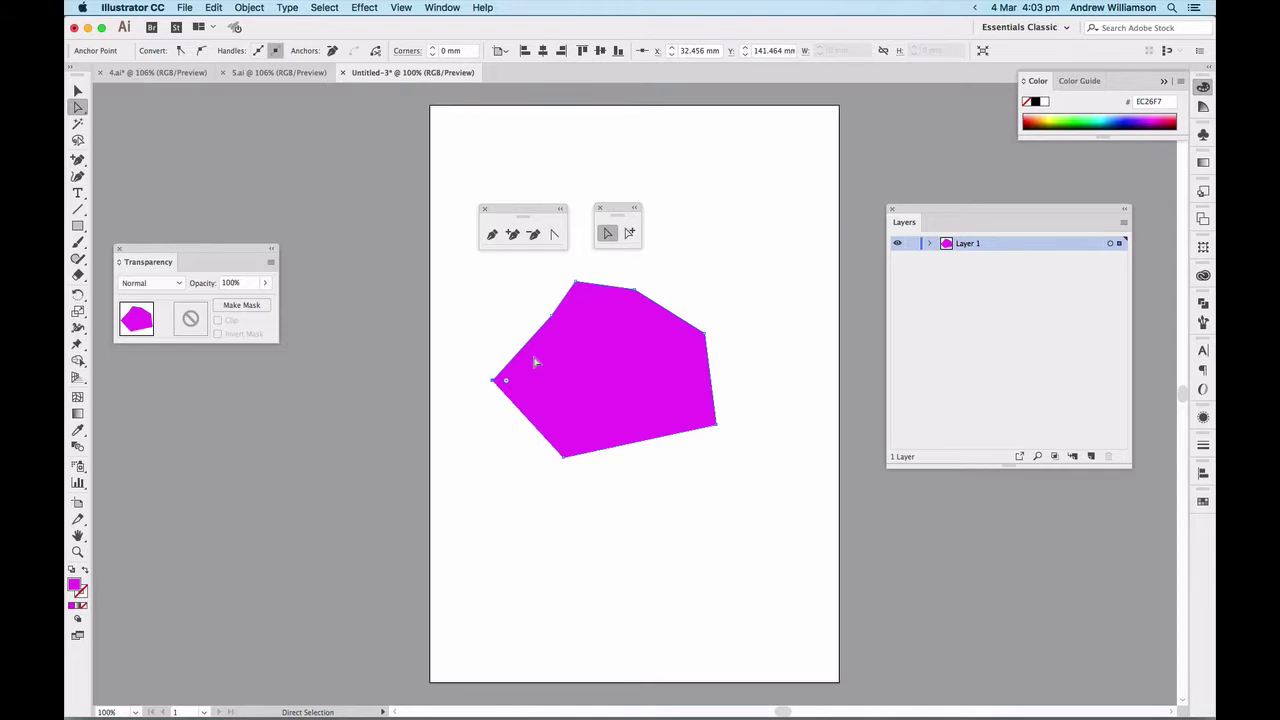
Add an anchor on the left edge and pull it up-left to form a notch
key(plus)
click(530, 341)
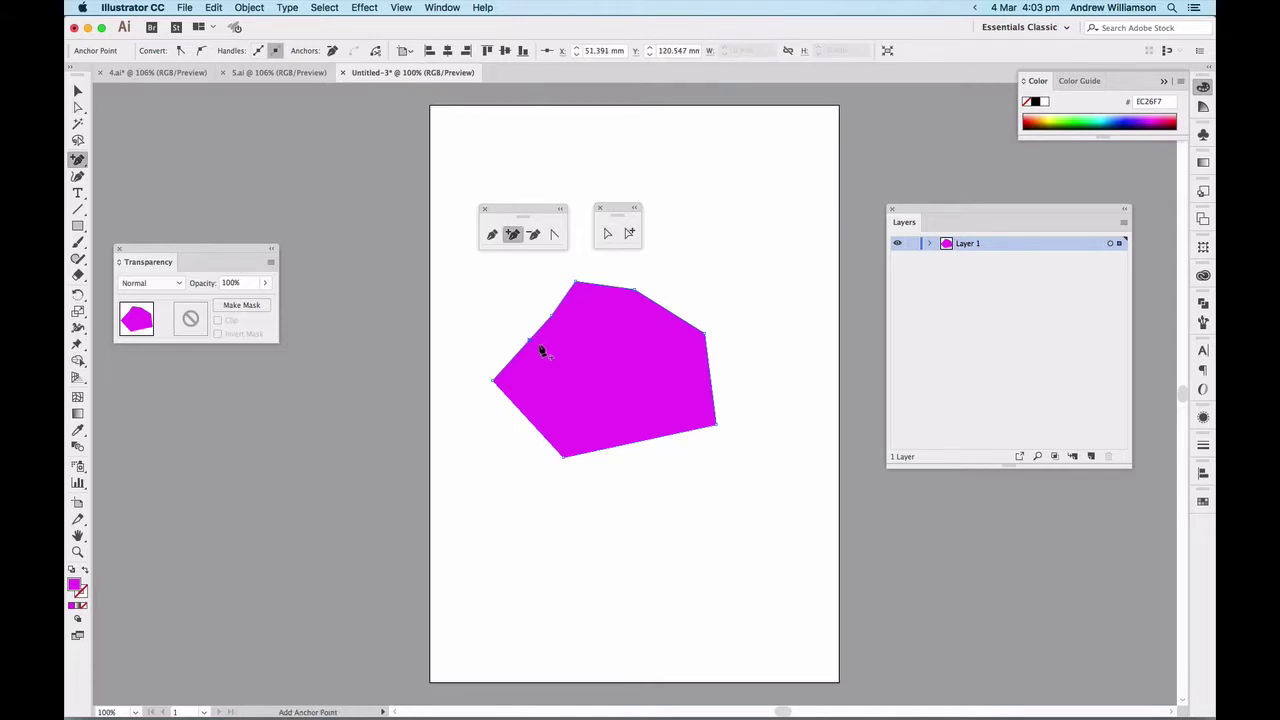
key(a)
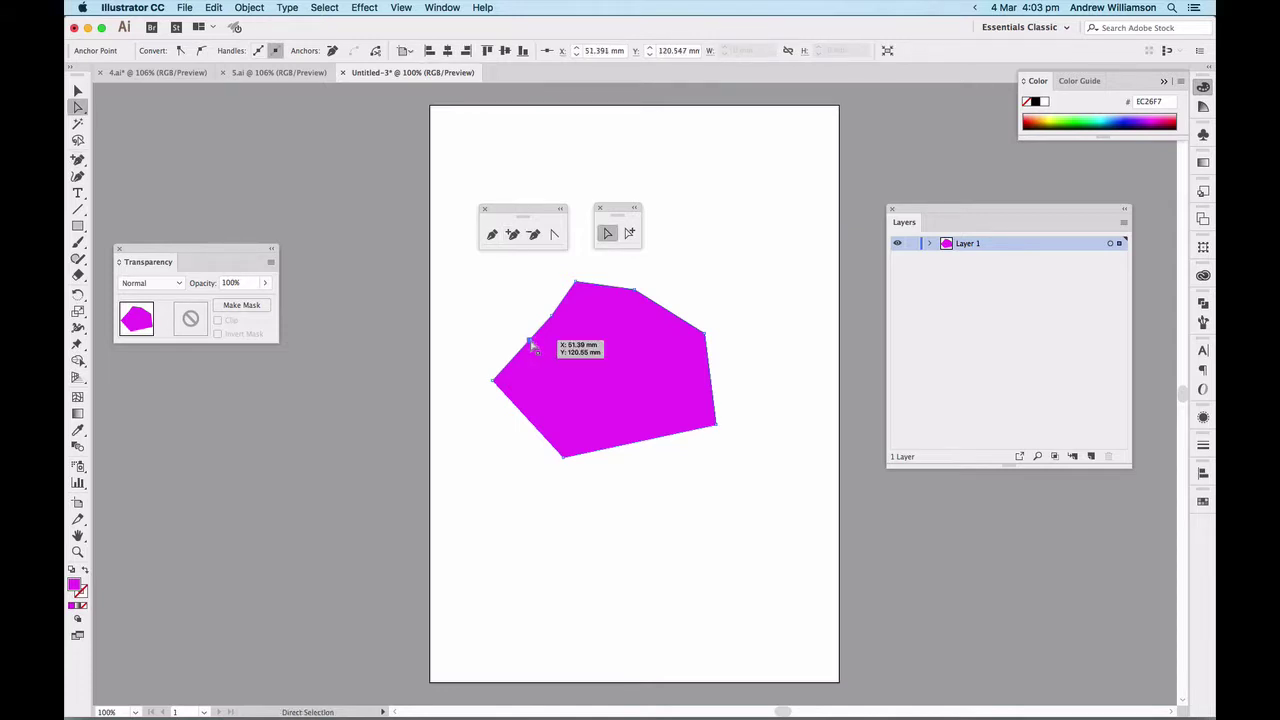
drag(531, 342, 509, 311)
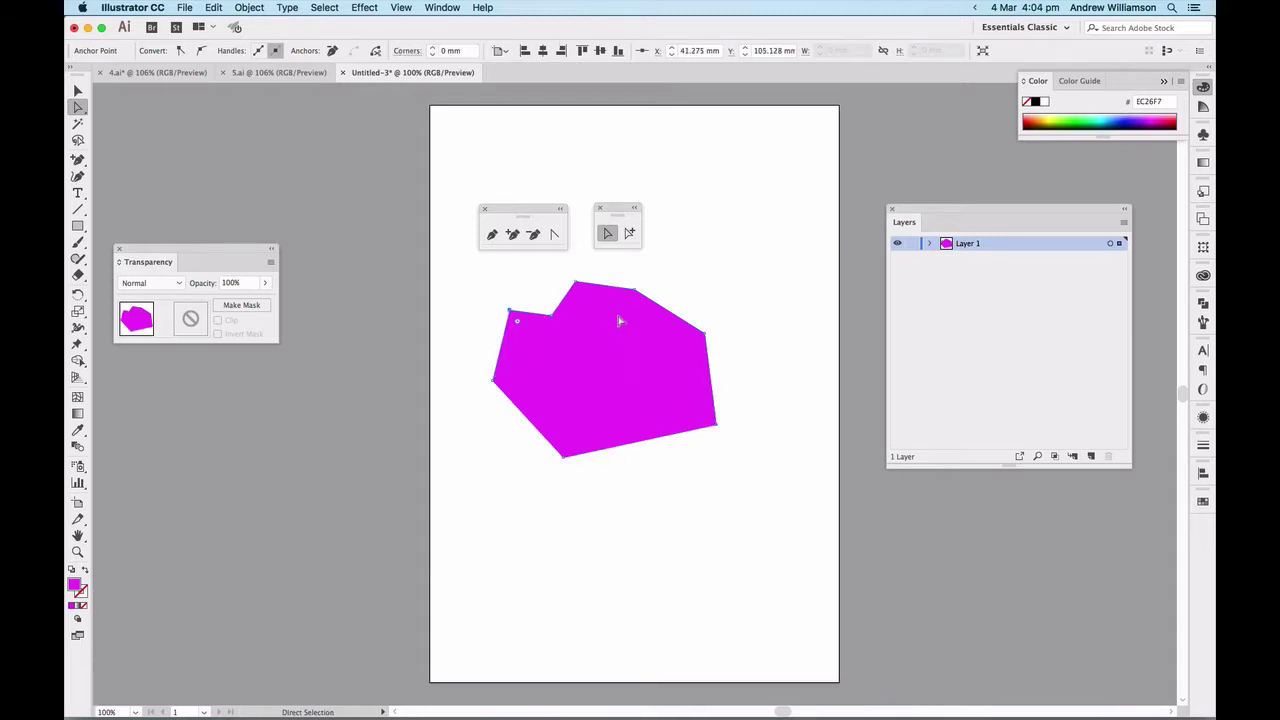
Delete the top anchor and raise the top-right anchor up and right
key(minus)
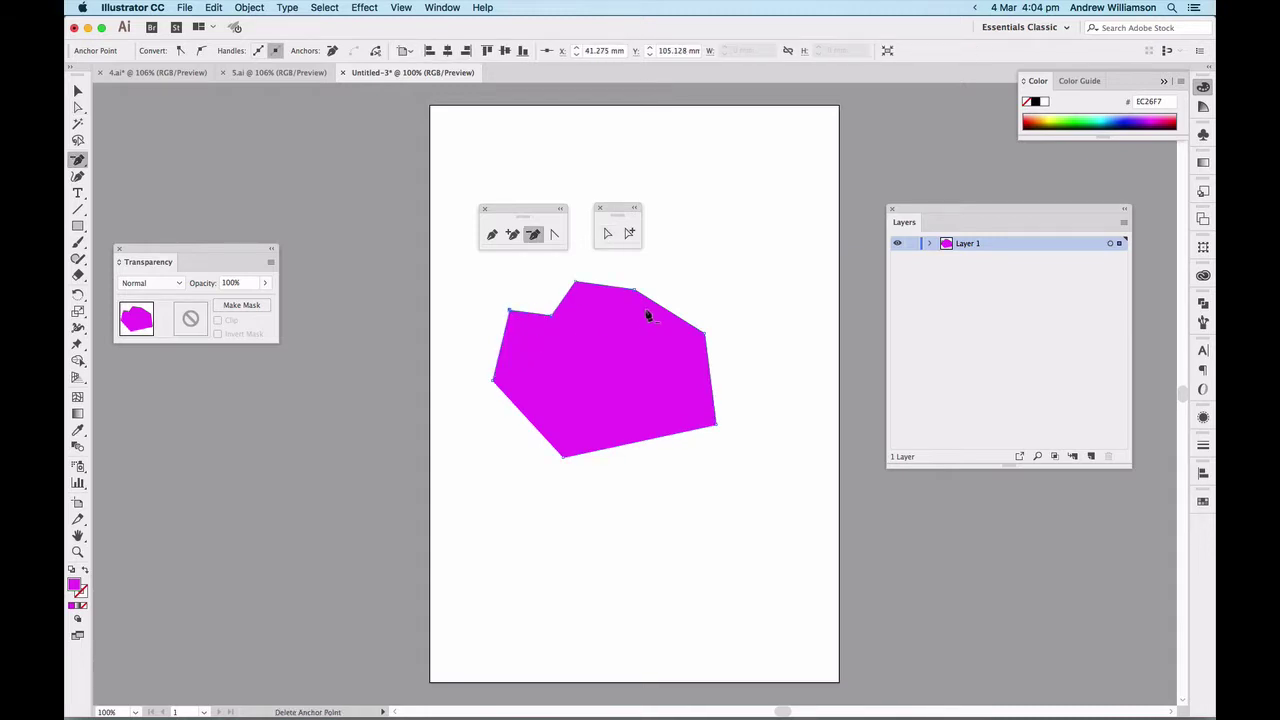
click(634, 291)
key(a)
drag(704, 333, 716, 308)
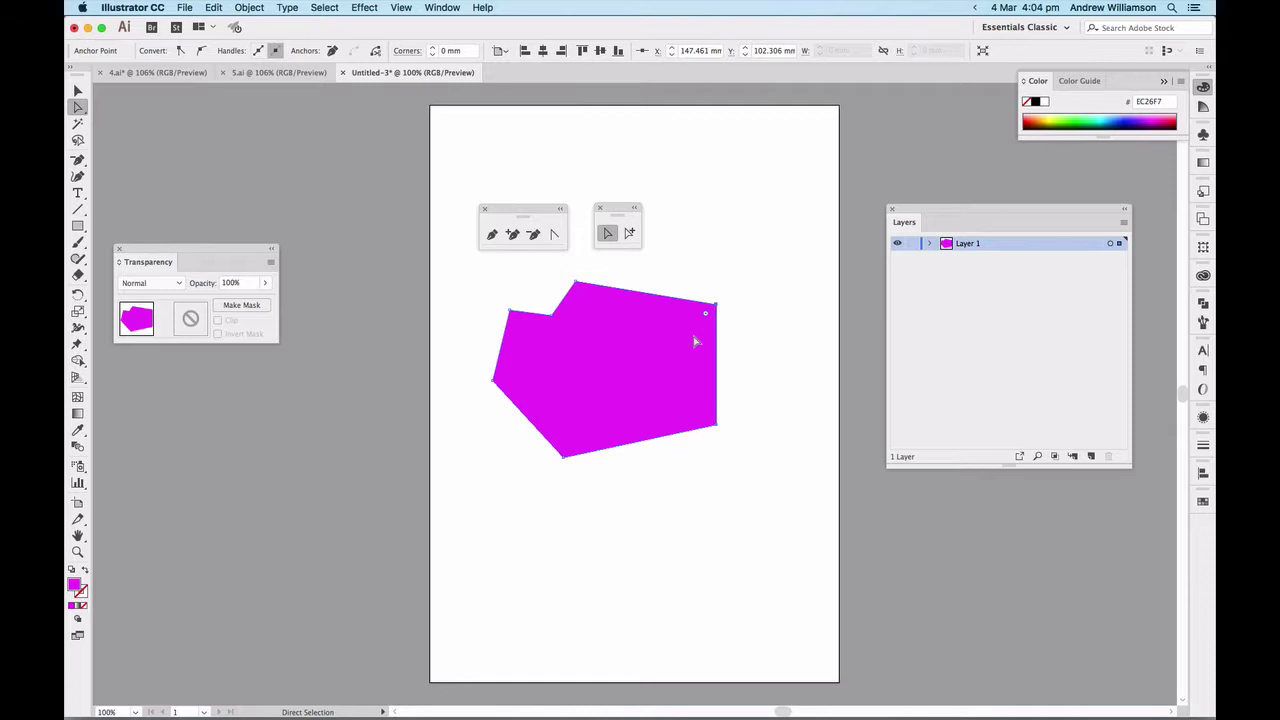
Nudge the magenta shape slightly left and scale it smaller
key(v)
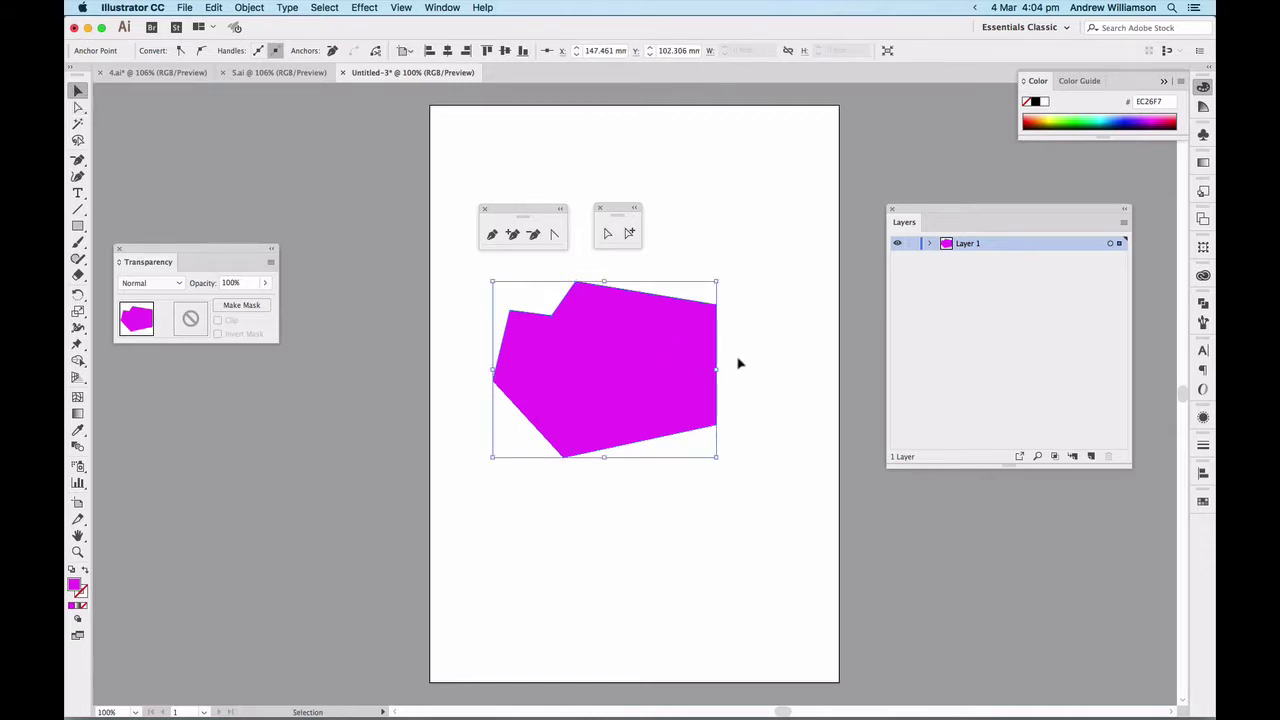
mouse_move(672, 360)
mouse_down()
mouse_move(724, 356)
mouse_move(665, 363)
mouse_up()
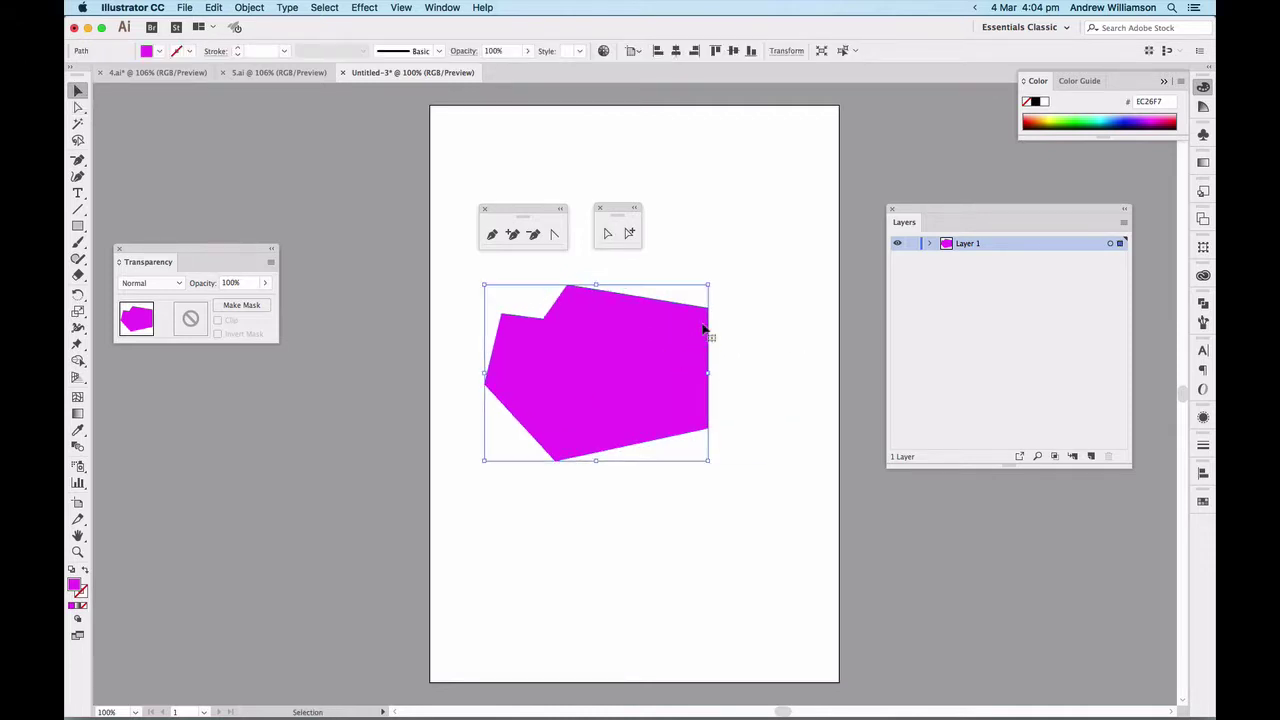
drag(708, 286, 726, 316)
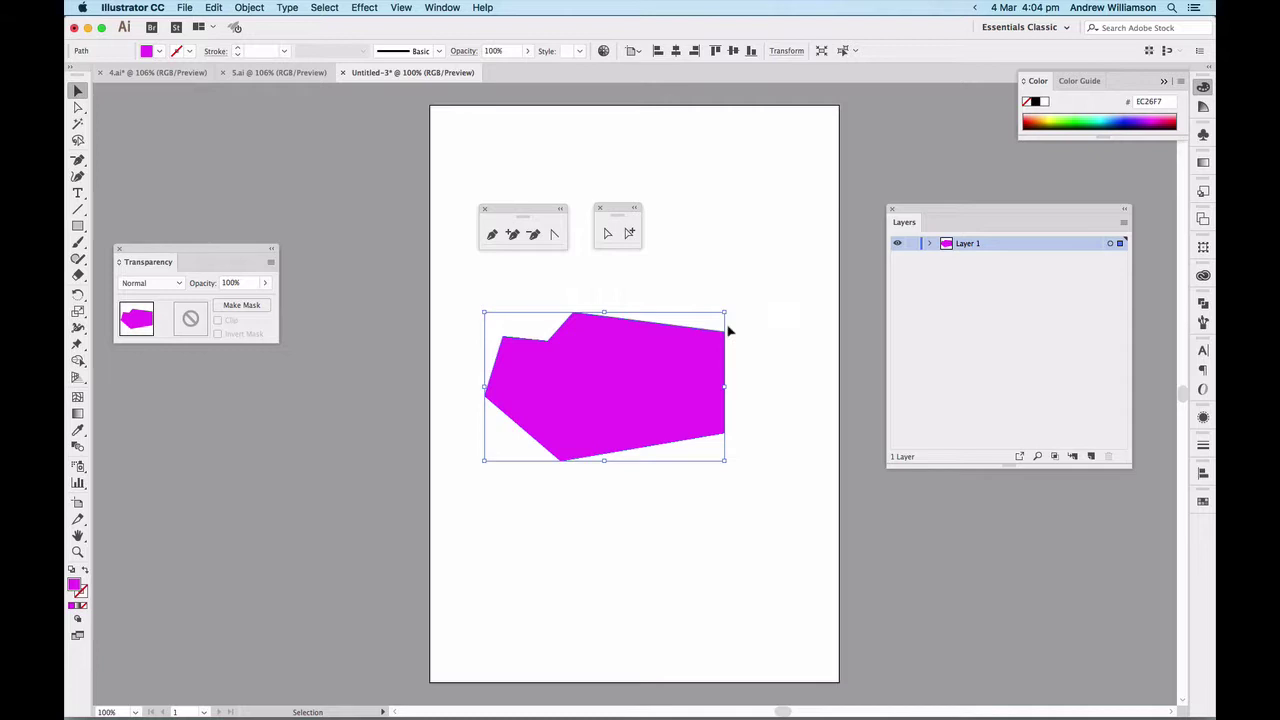
click(751, 341)
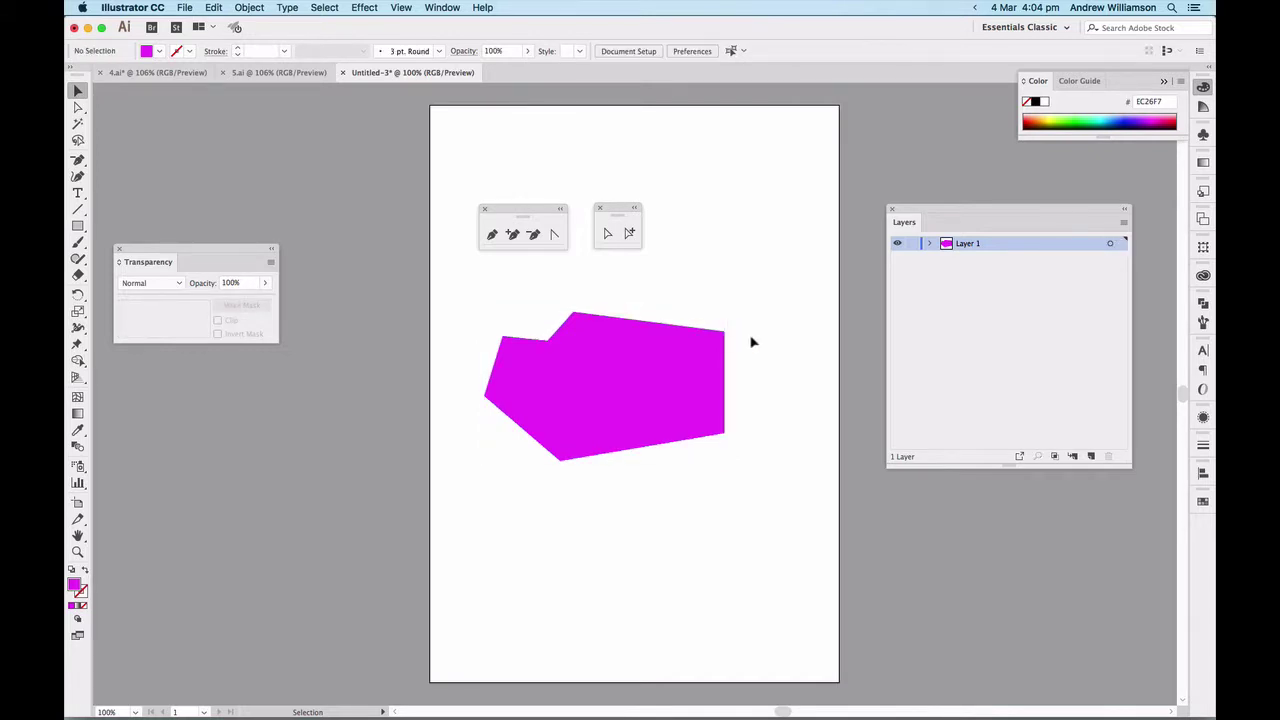
Select the shape's right-side anchors and shift the lower-right points
click(607, 233)
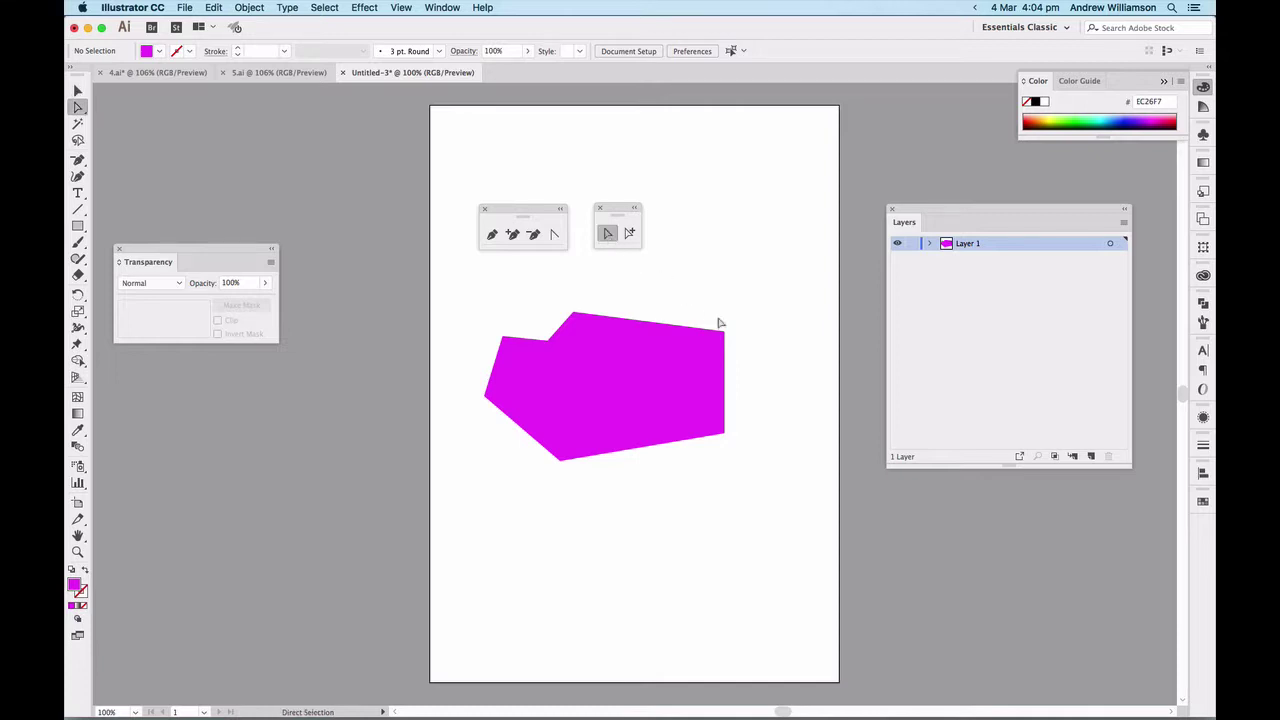
click(719, 346)
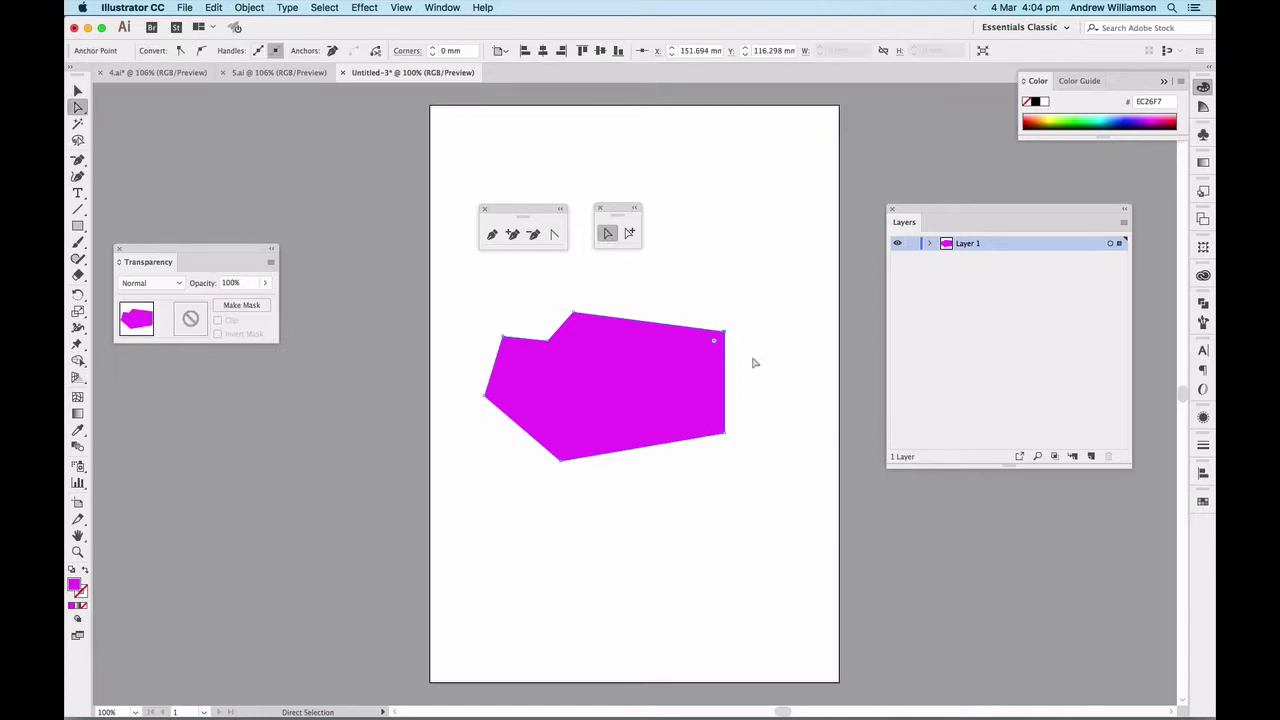
click(724, 368)
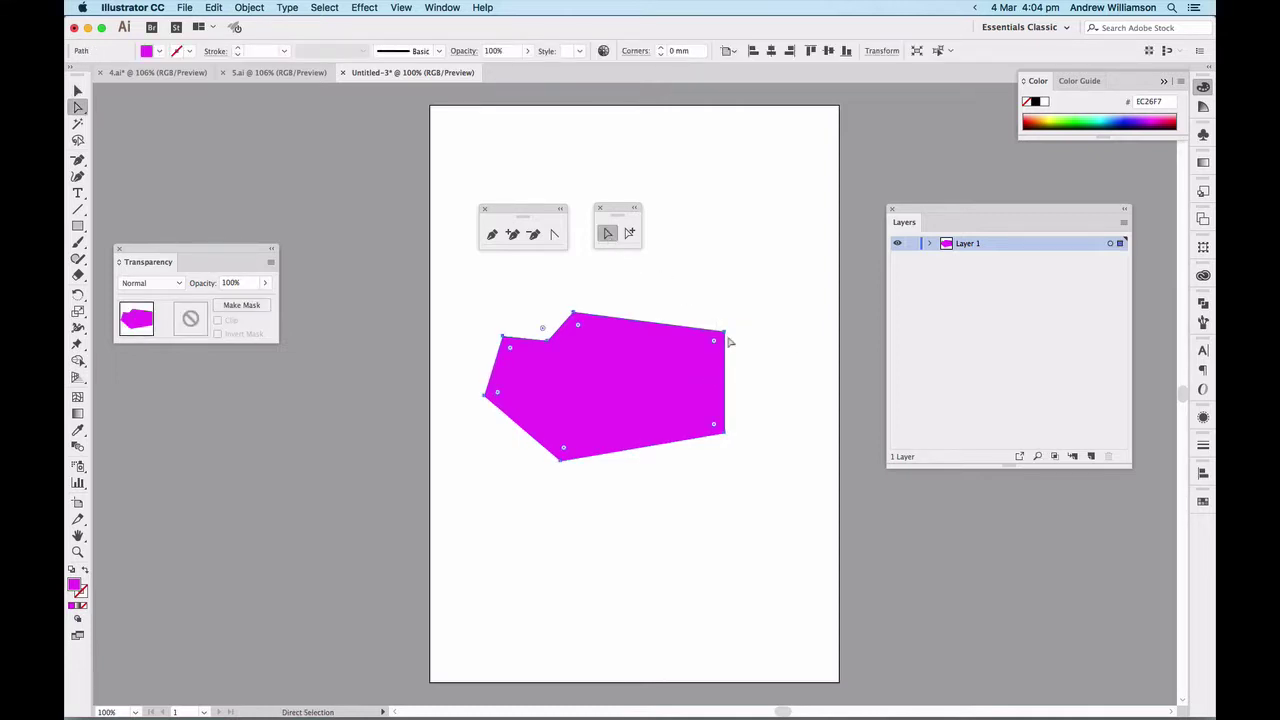
click(726, 334)
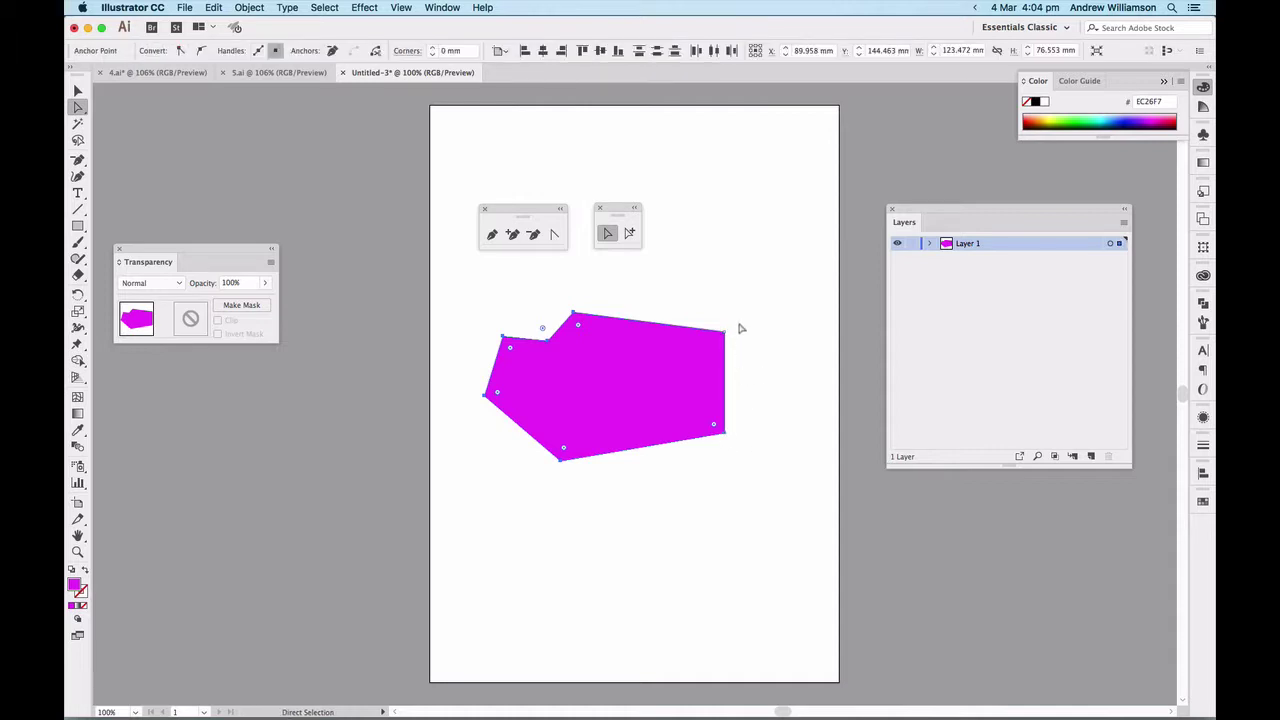
mouse_move(730, 428)
mouse_down()
mouse_move(751, 434)
mouse_move(716, 440)
mouse_up()
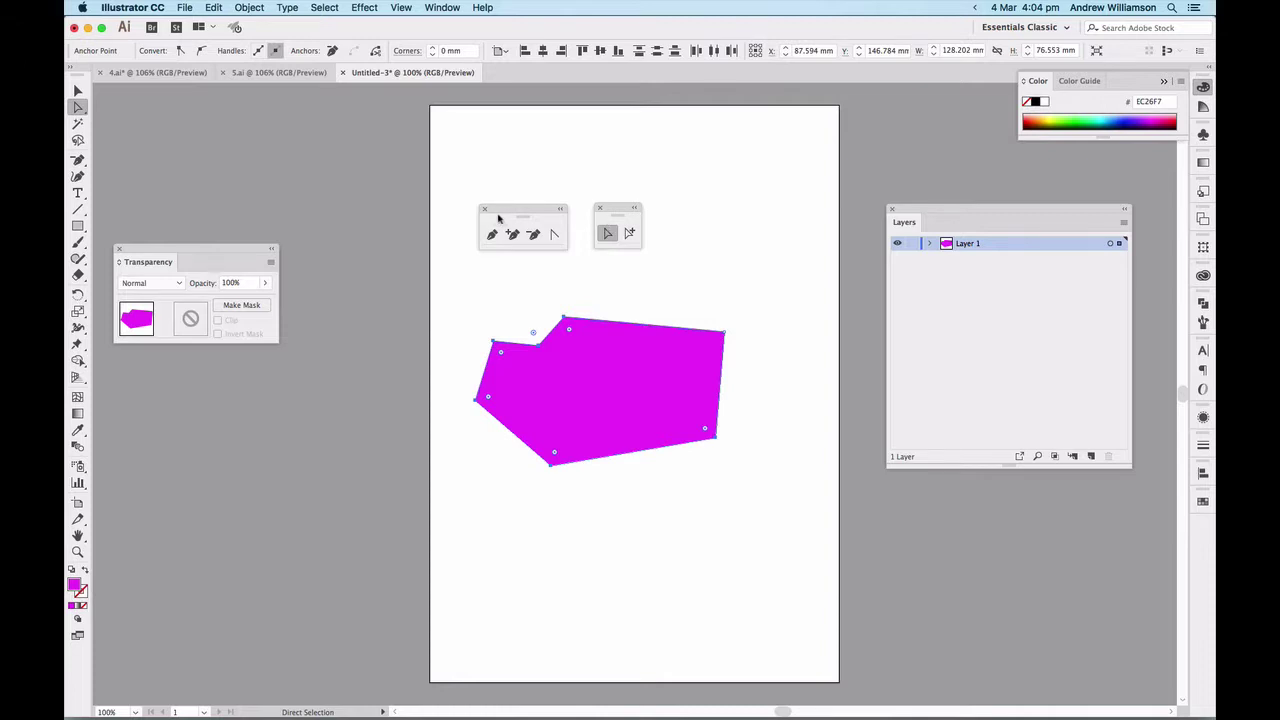
Move aside and close the floating pen and selection tool panels
drag(518, 222, 466, 247)
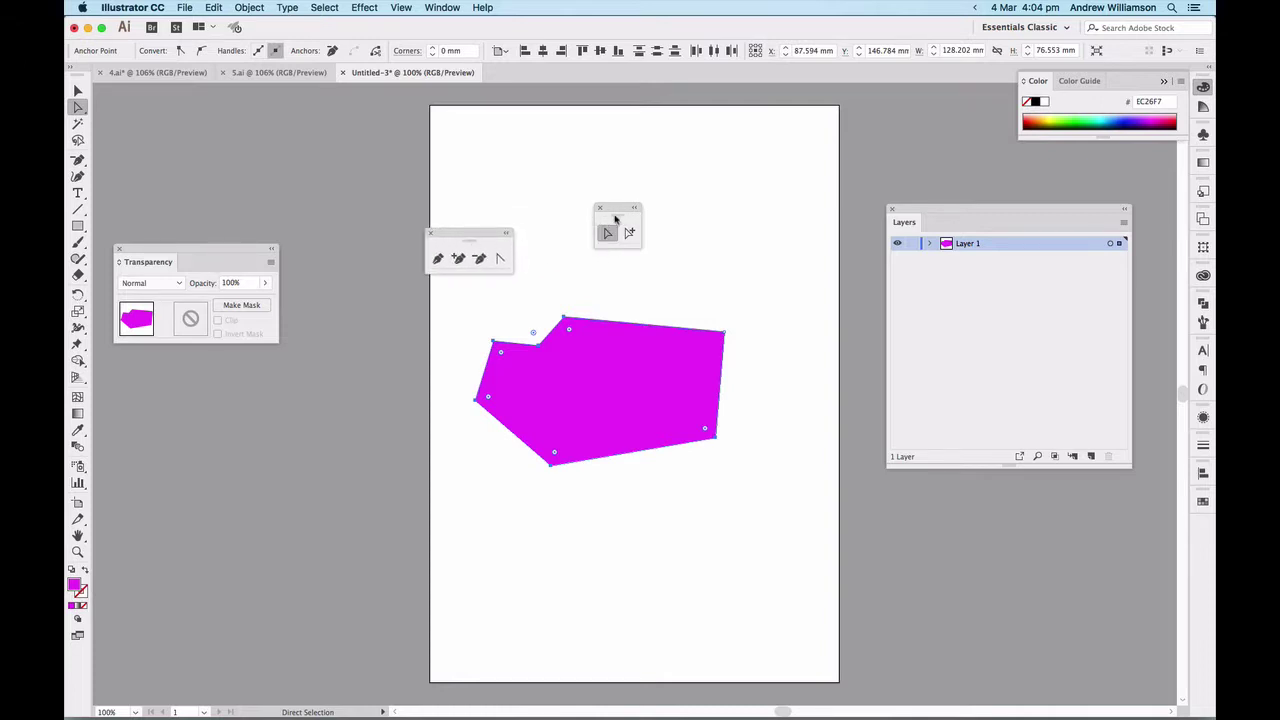
drag(615, 218, 713, 268)
click(697, 257)
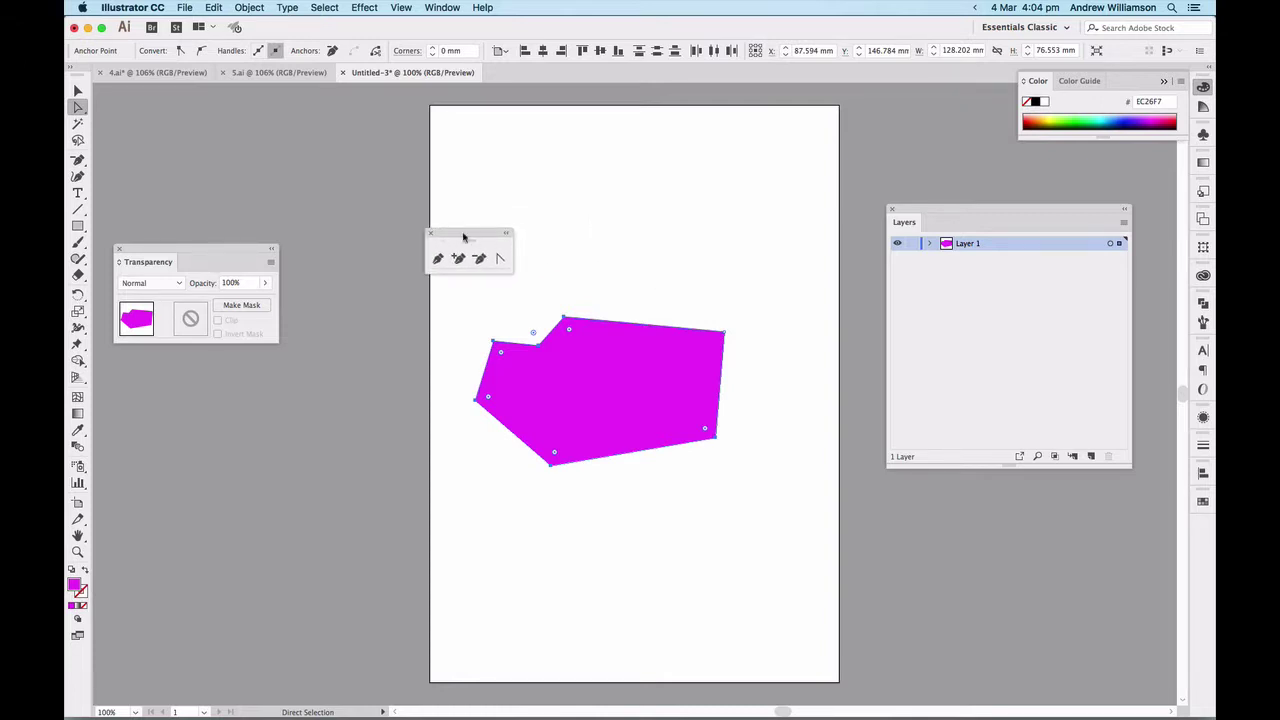
click(430, 233)
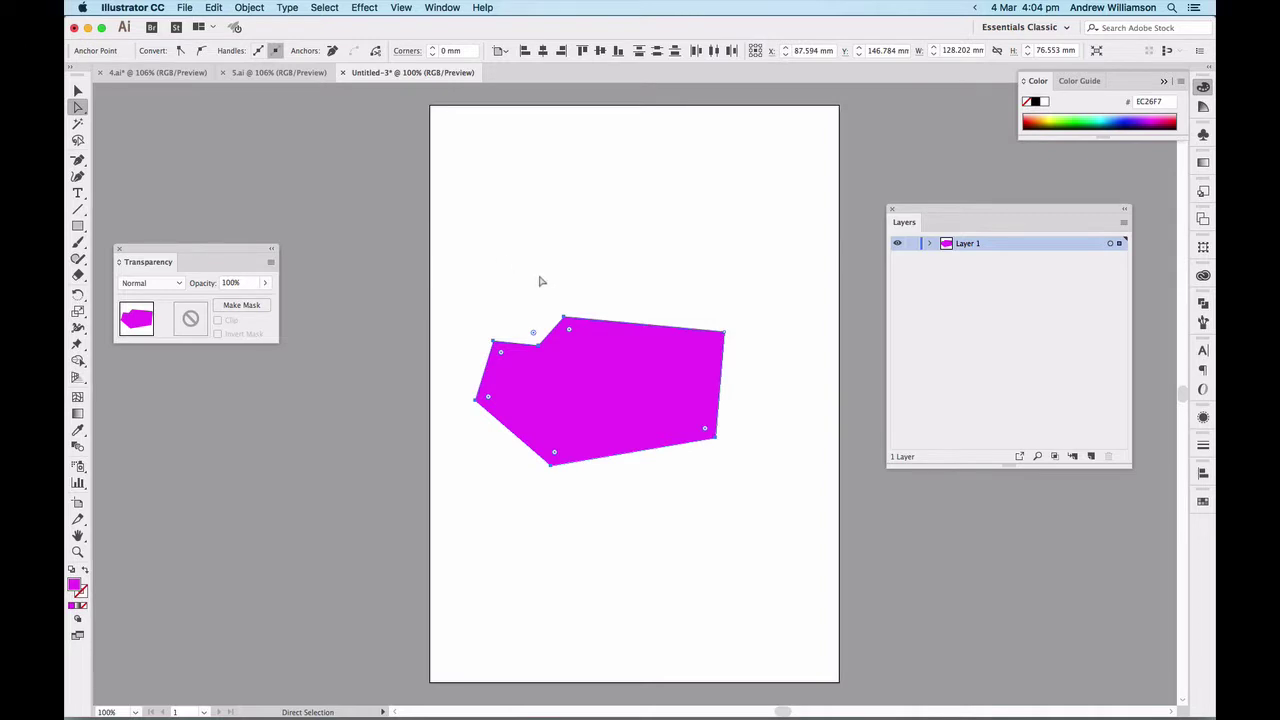
Draw a closed six-point polygon above the first magenta shape with the Pen tool
click(626, 300)
key(p)
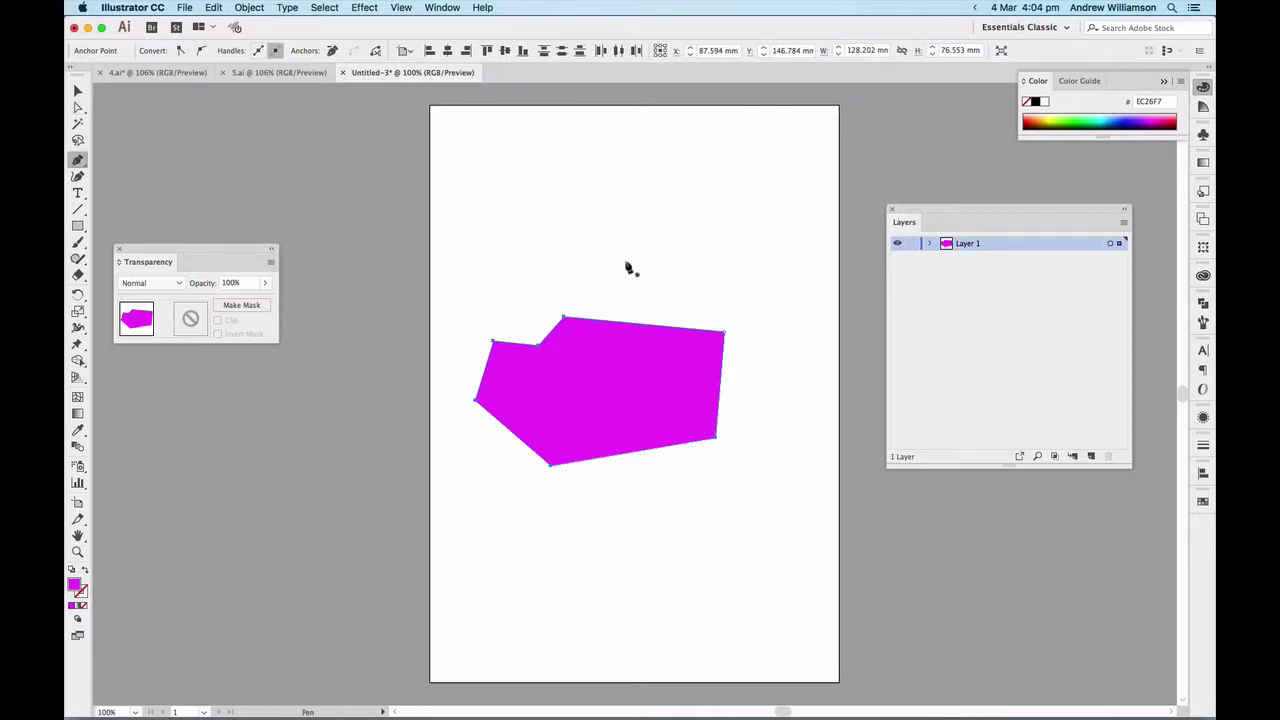
click(606, 242)
click(628, 272)
click(720, 271)
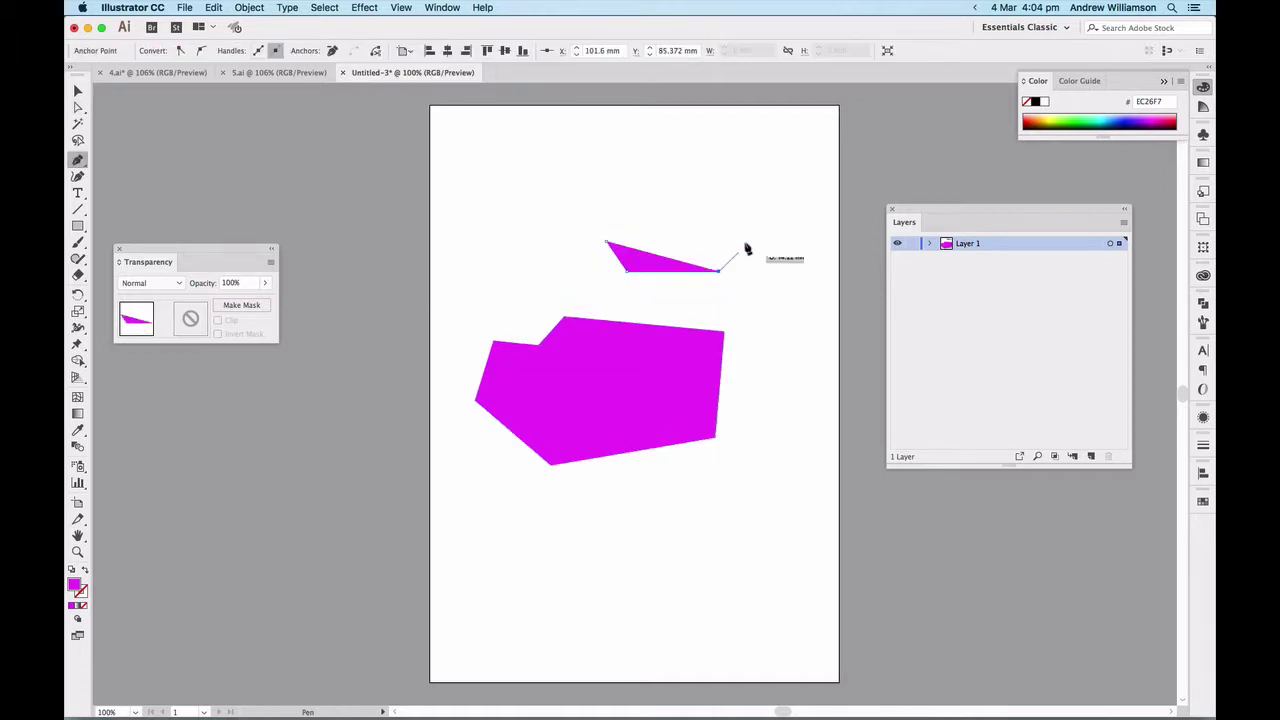
click(744, 191)
click(627, 148)
click(574, 157)
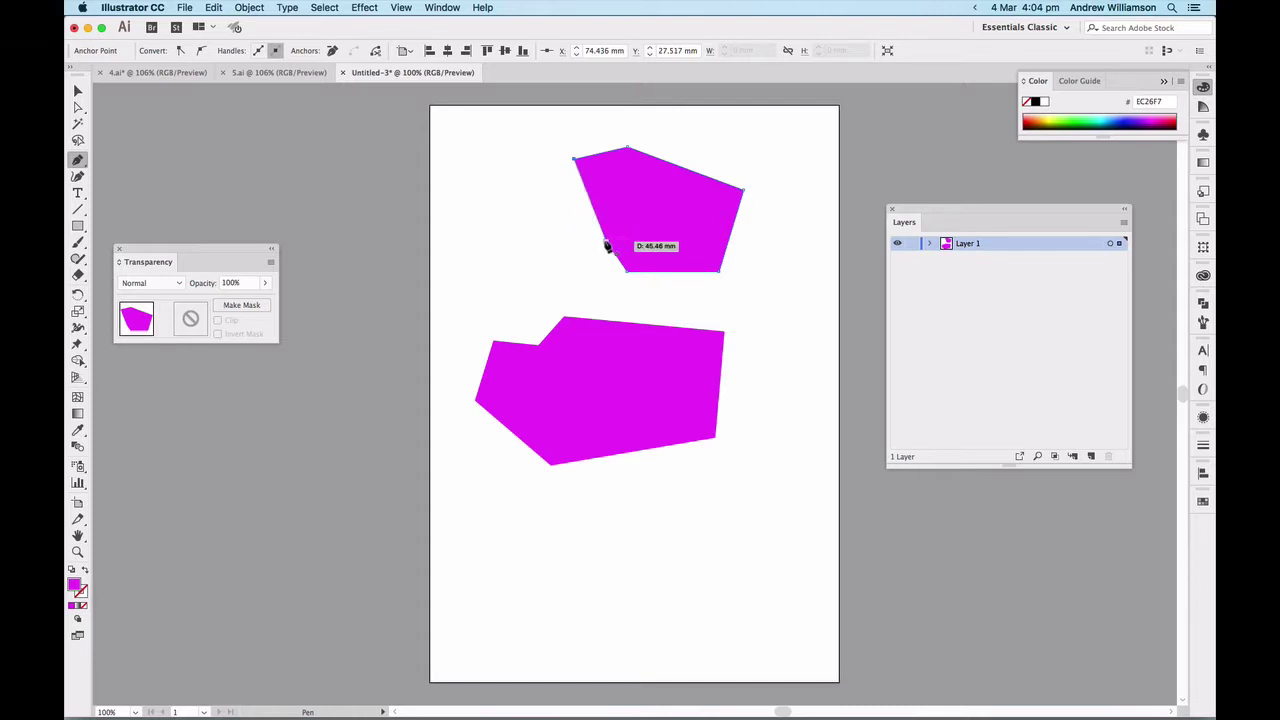
click(606, 242)
Add anchor points on the upper shape's top and left edges, dismissing missed-path warnings
key(plus)
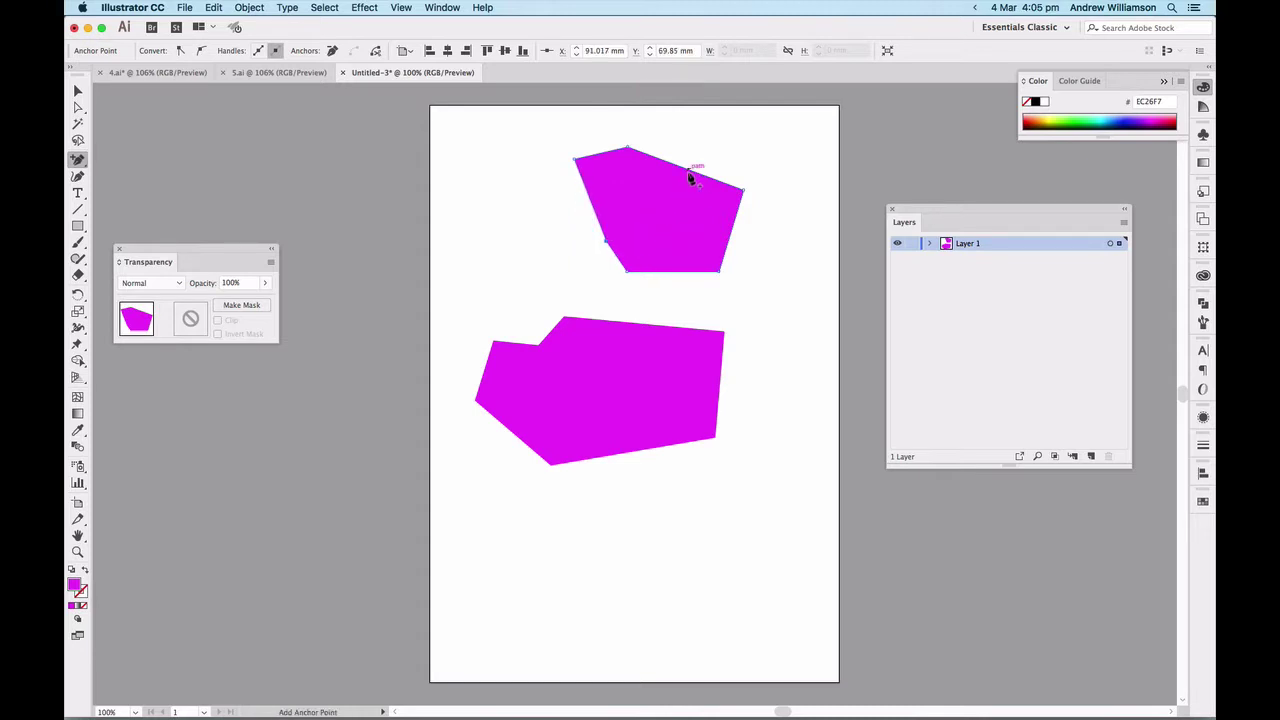
click(690, 176)
key(Return)
click(600, 153)
click(596, 215)
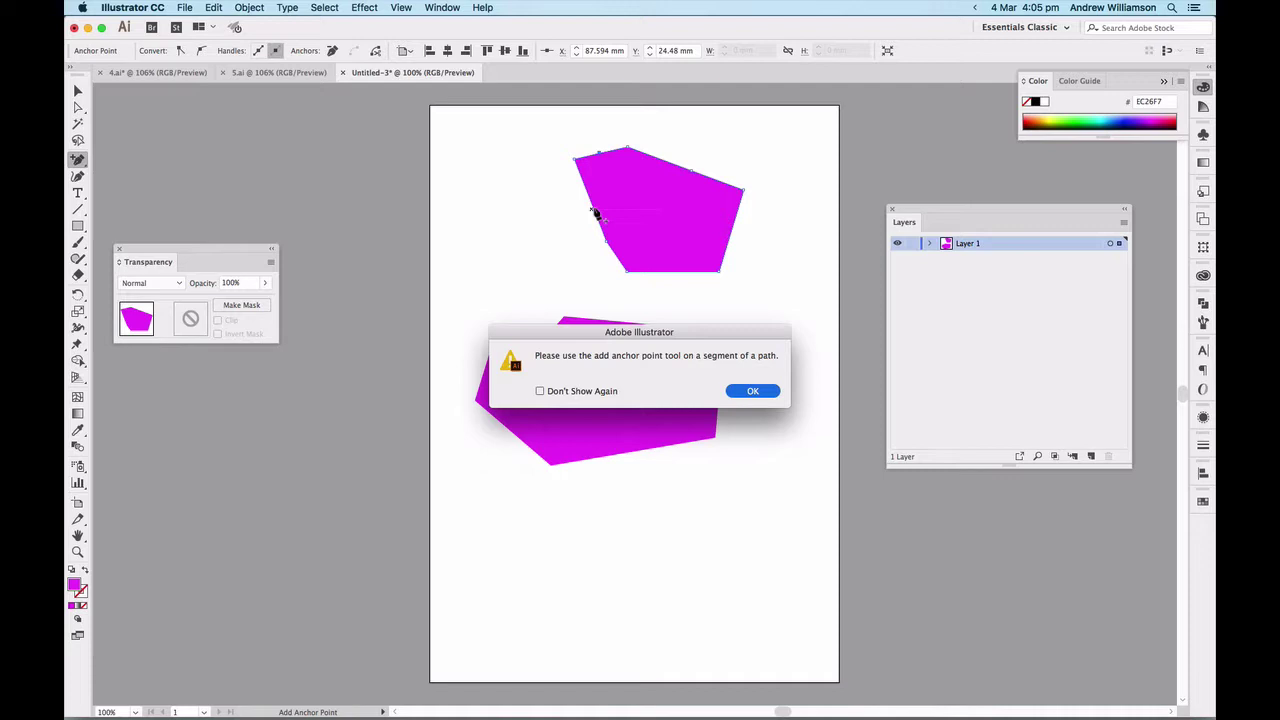
key(Return)
click(593, 207)
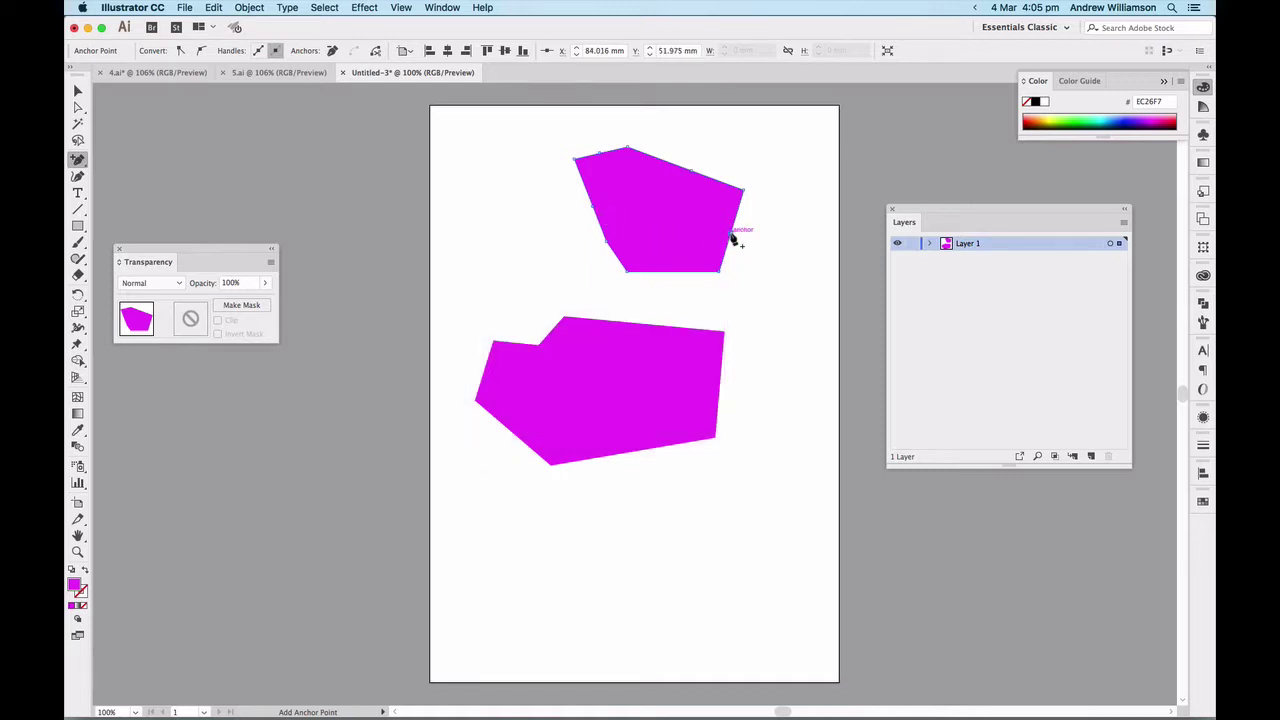
Pull the right-edge point outward, the top-right corner up-left, and the left edge further left
key(a)
drag(735, 240, 783, 243)
drag(745, 195, 724, 151)
drag(592, 205, 540, 214)
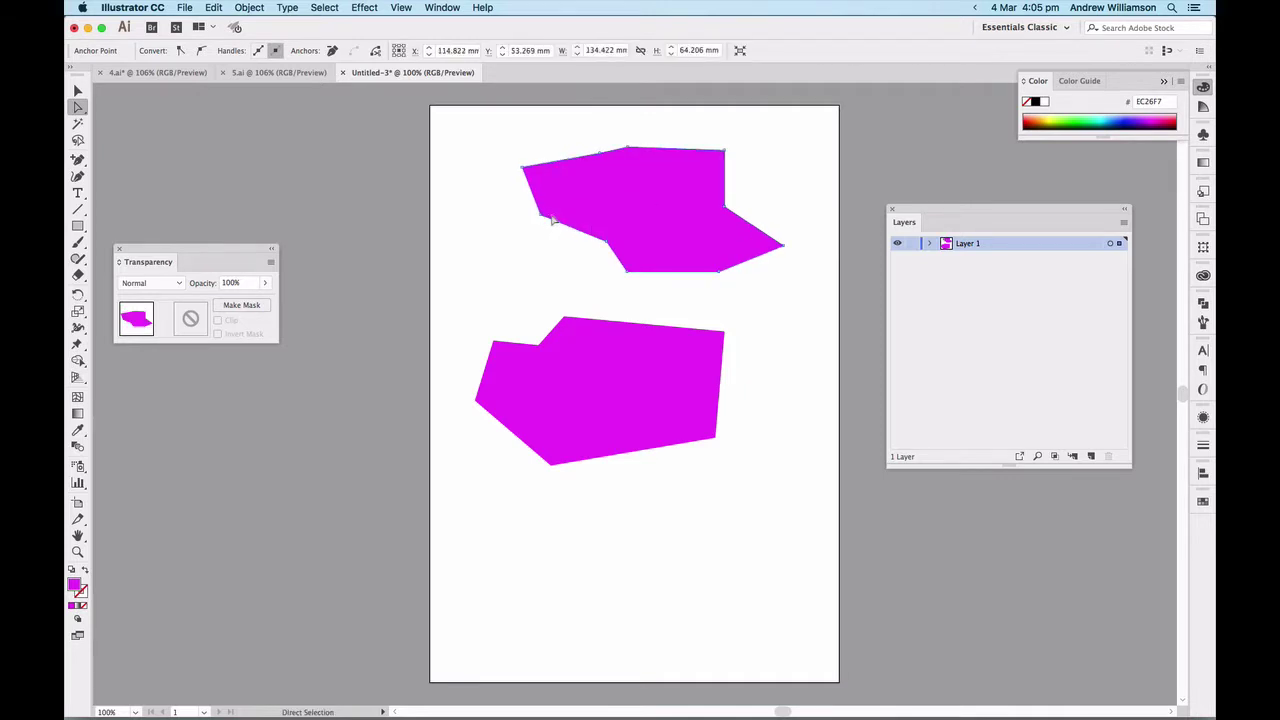
Remove two left-edge points and round the left corner into a curve
key(minus)
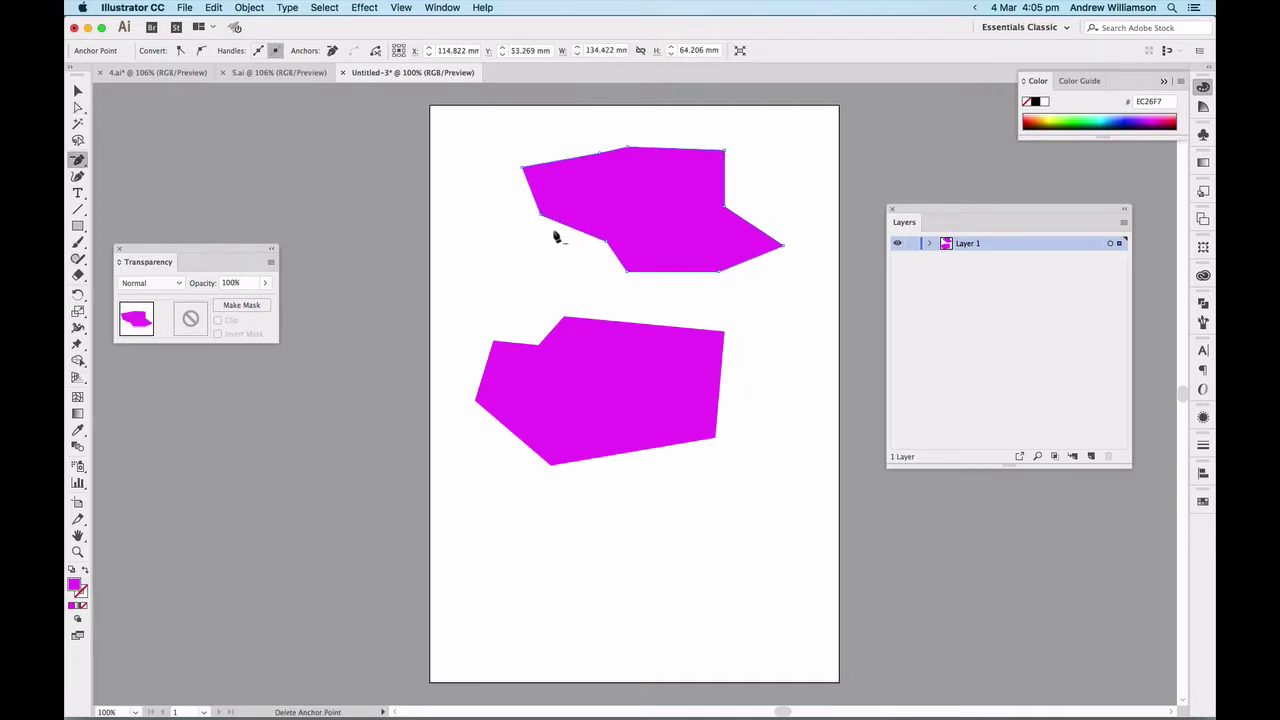
click(541, 217)
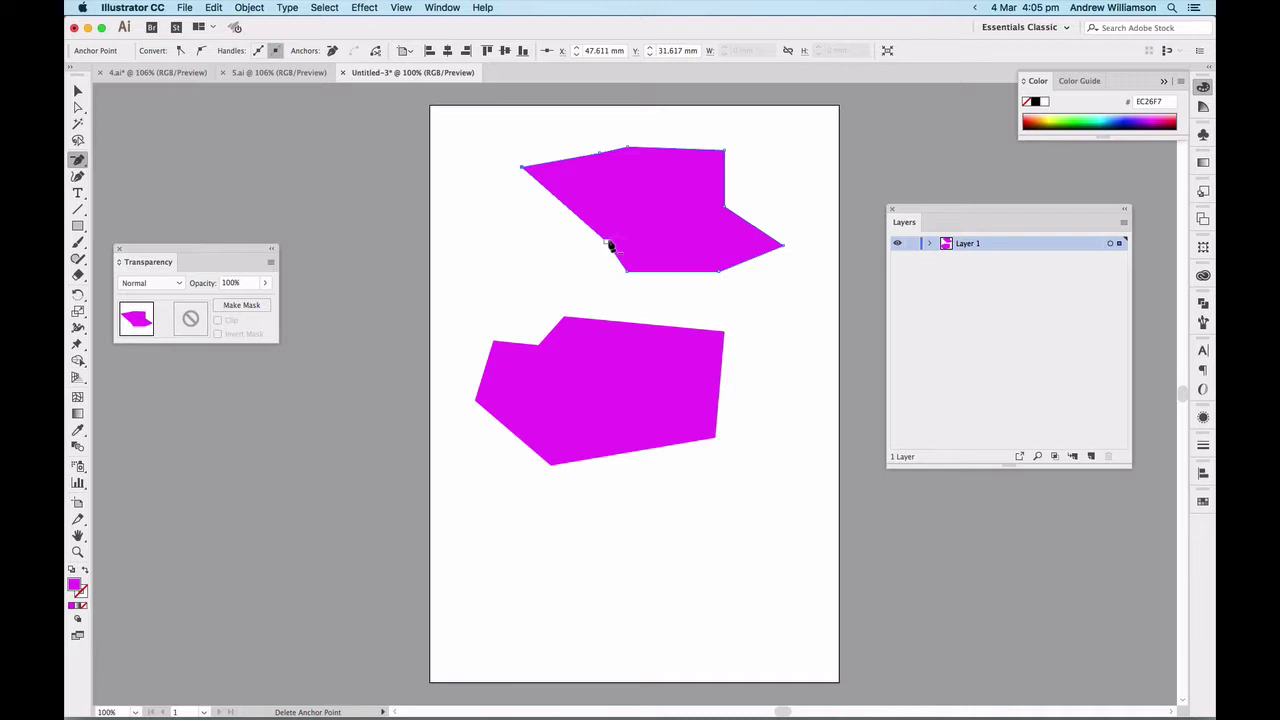
click(608, 243)
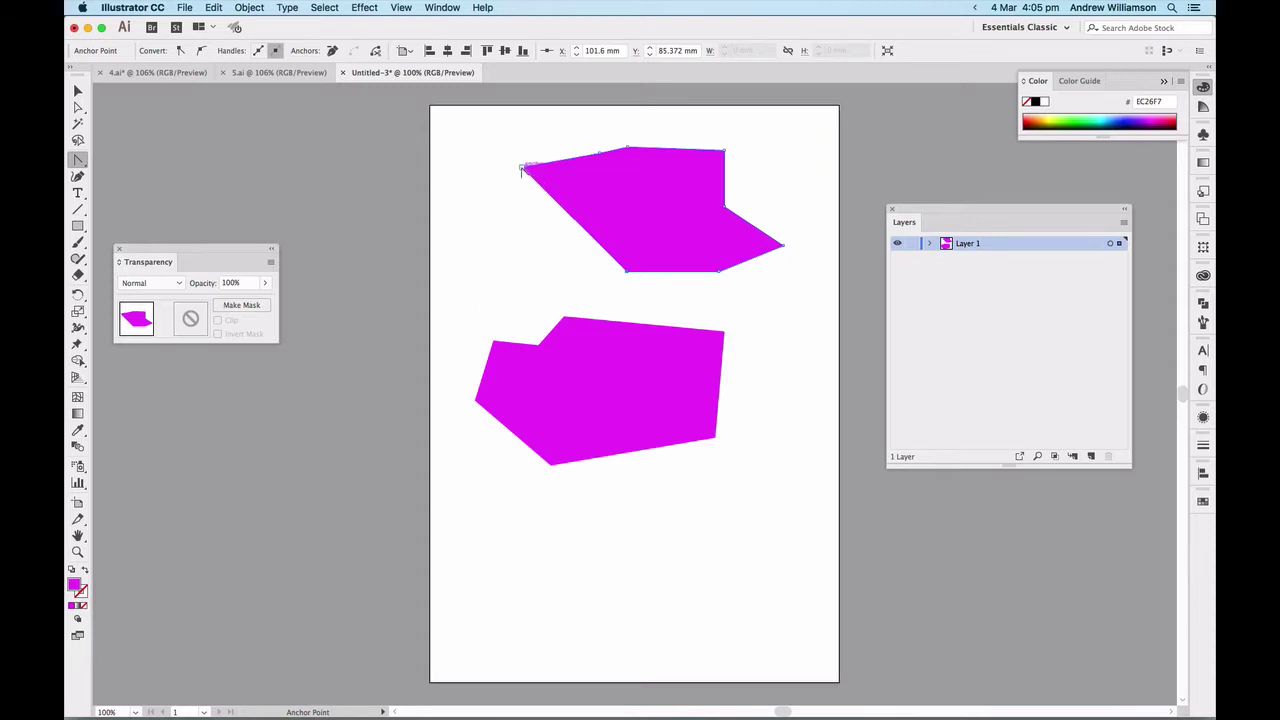
drag(523, 167, 503, 222)
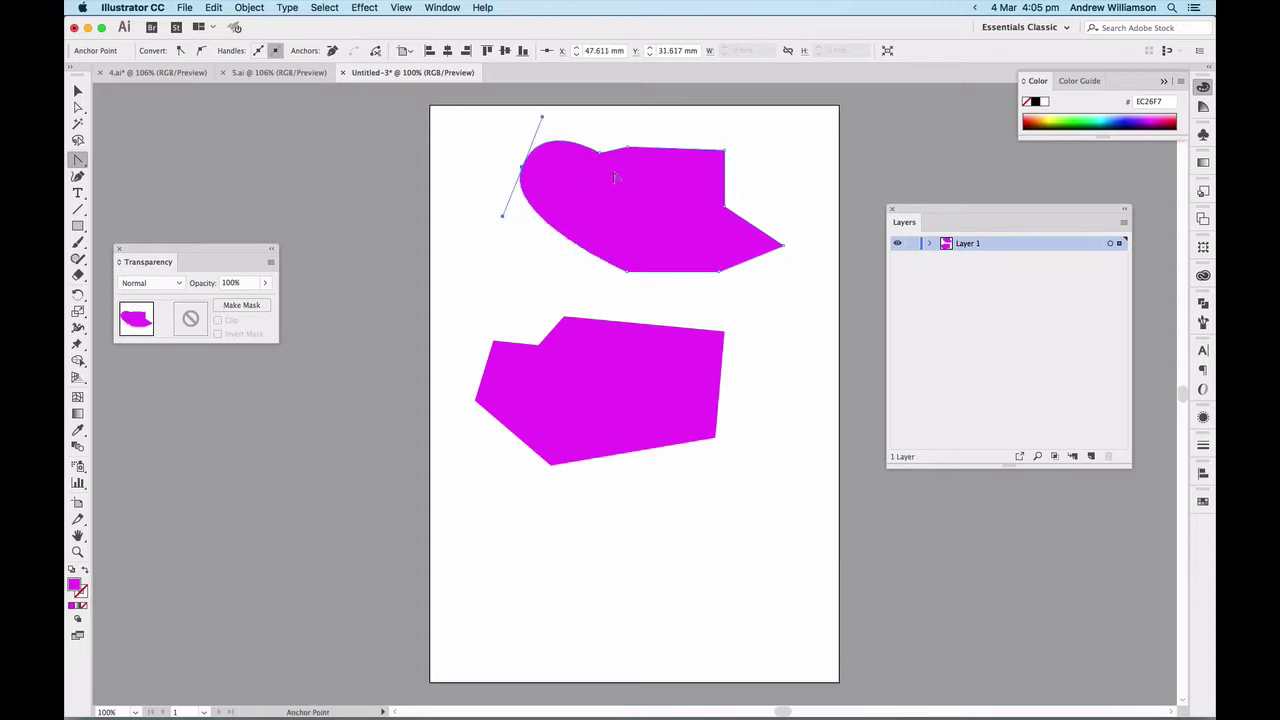
Bend the top edge and right corner into curves, then convert them and the left curve back to corners
super+click(737, 167)
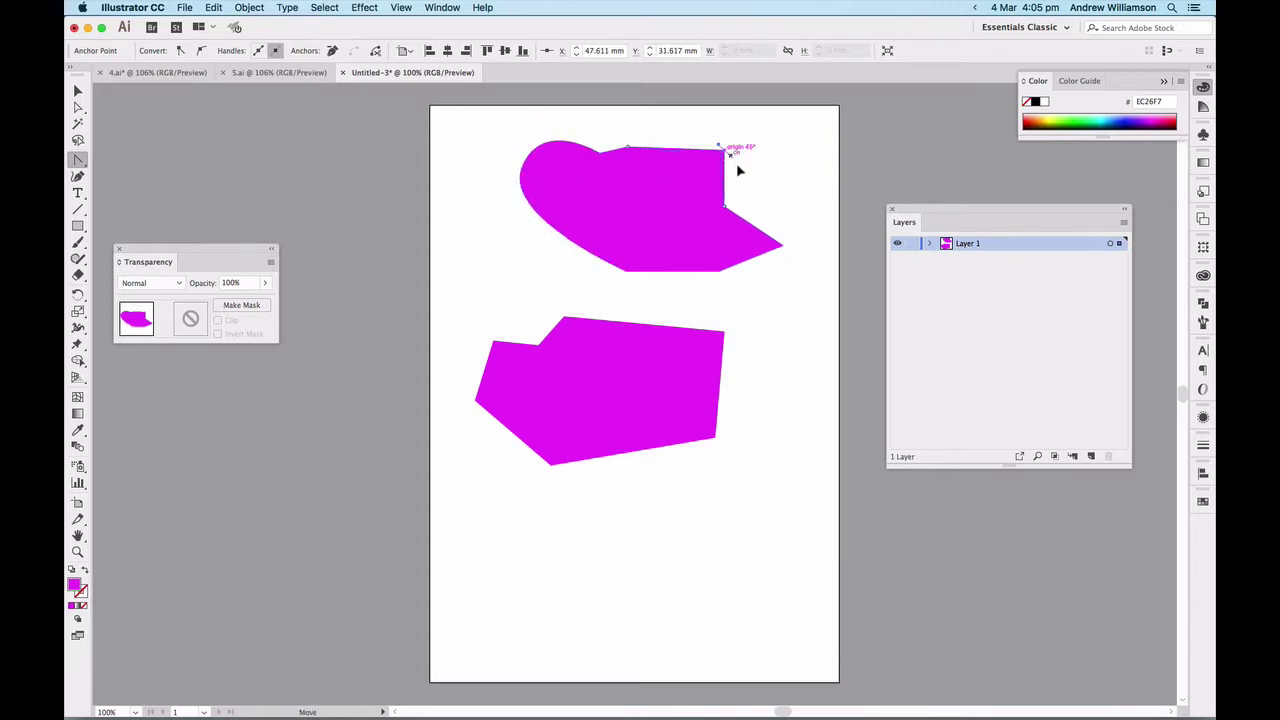
drag(752, 178, 774, 189)
drag(677, 171, 701, 128)
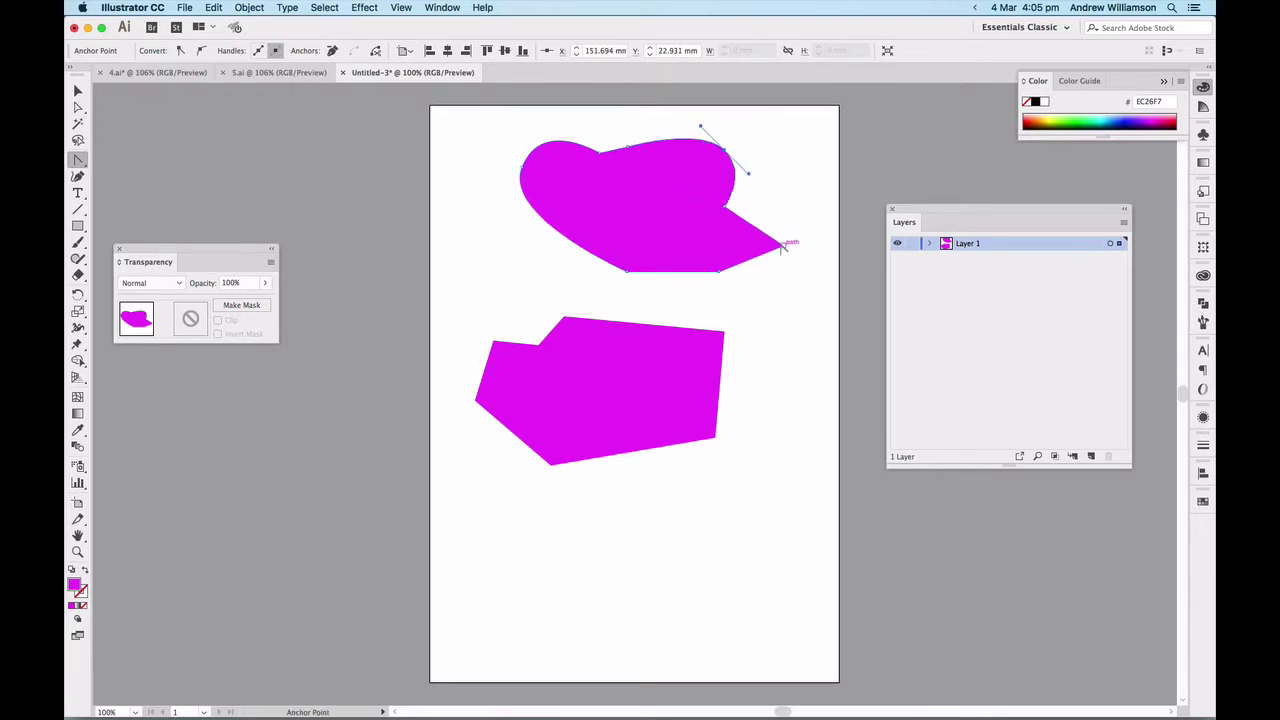
drag(783, 247, 799, 177)
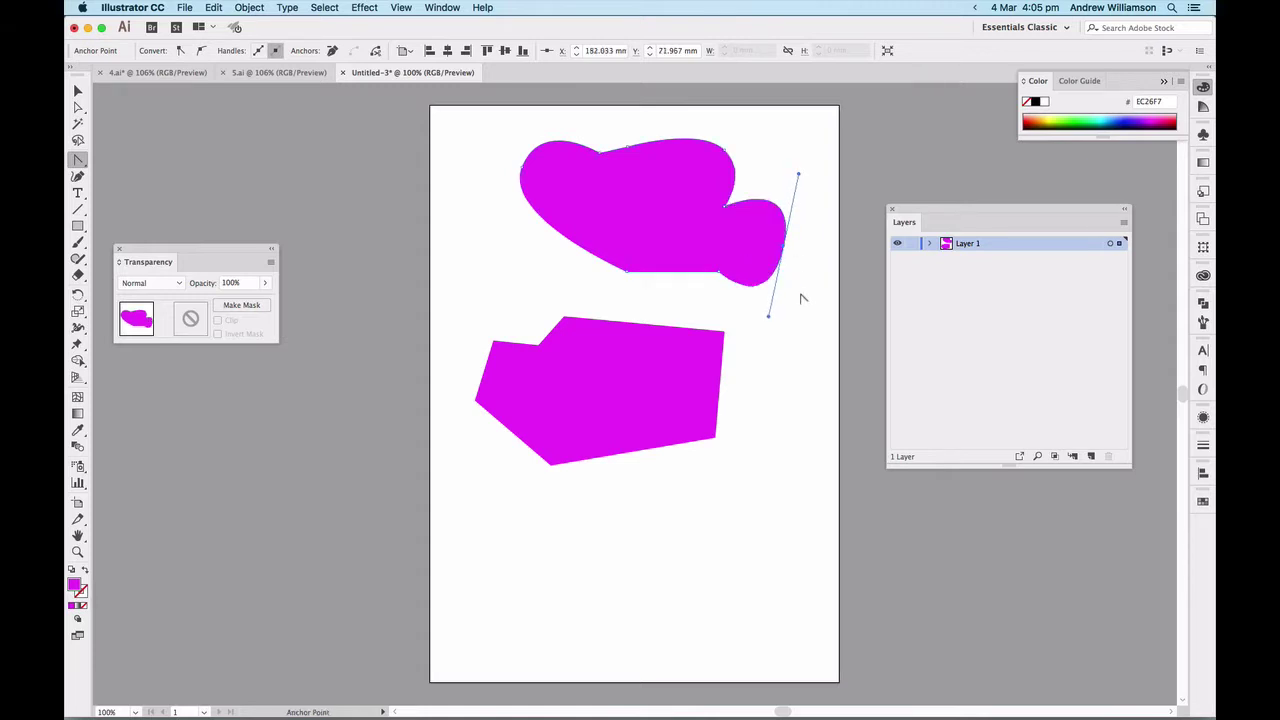
click(783, 246)
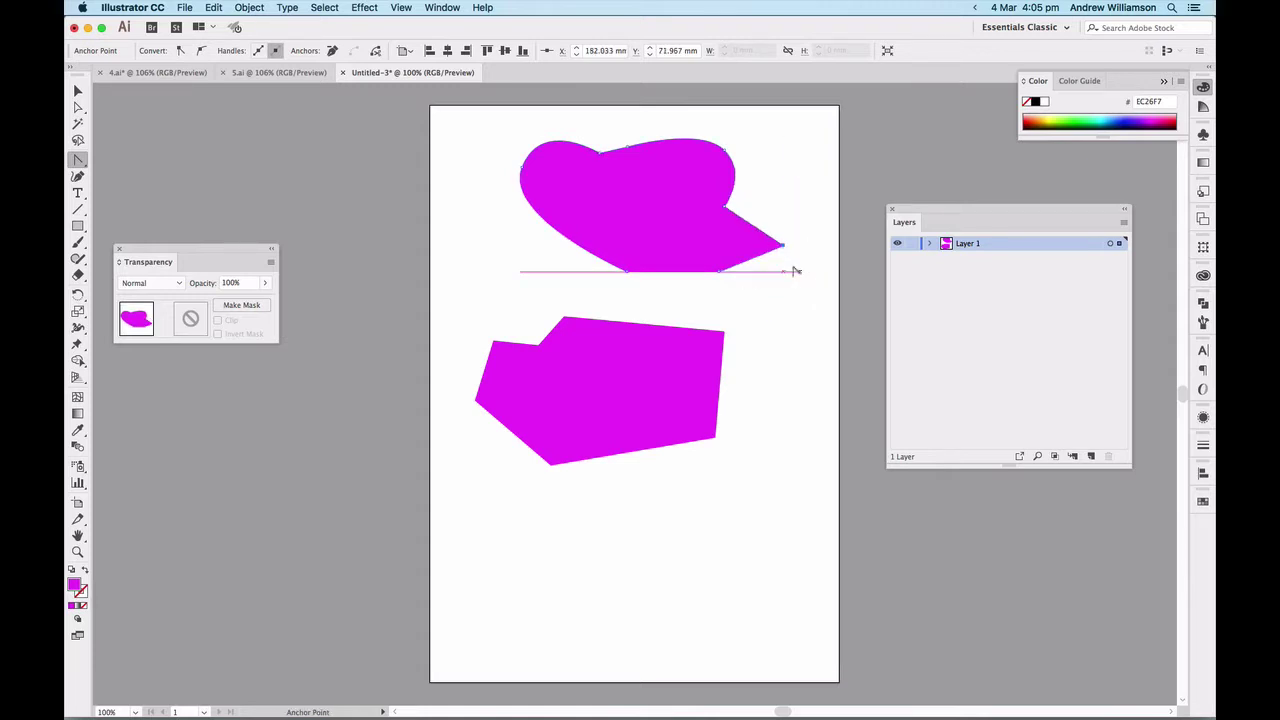
click(724, 150)
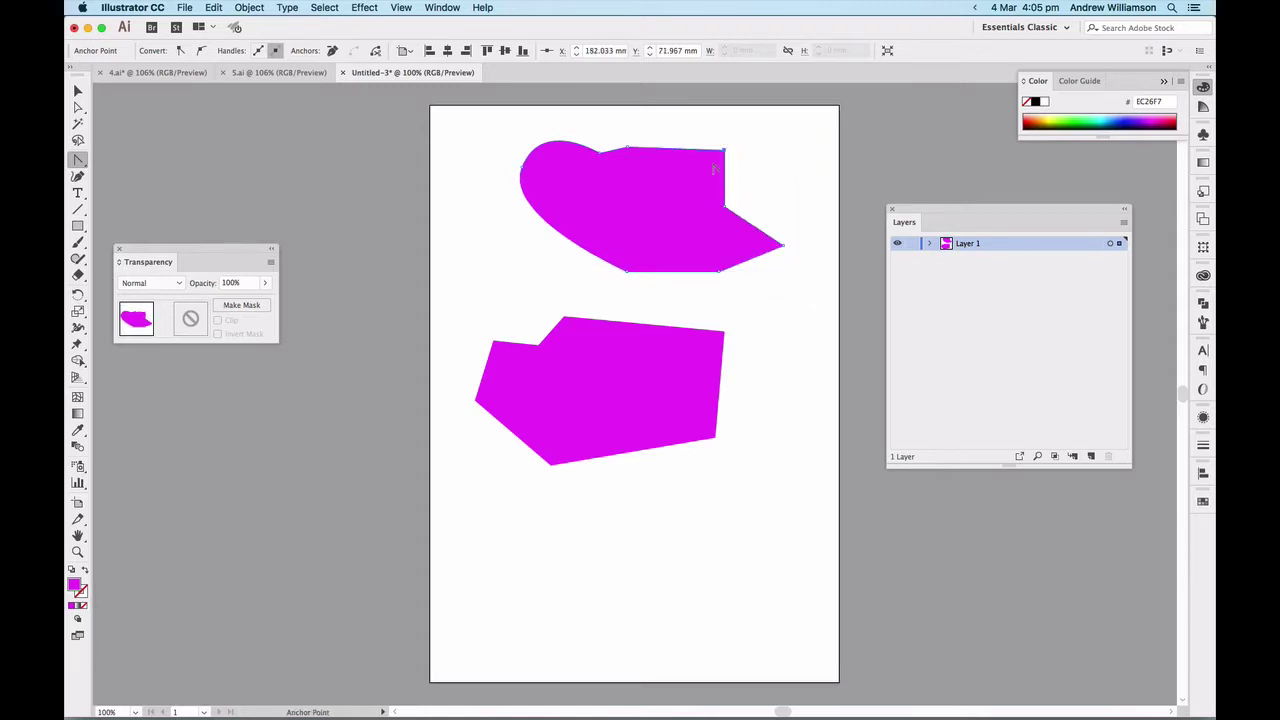
click(521, 168)
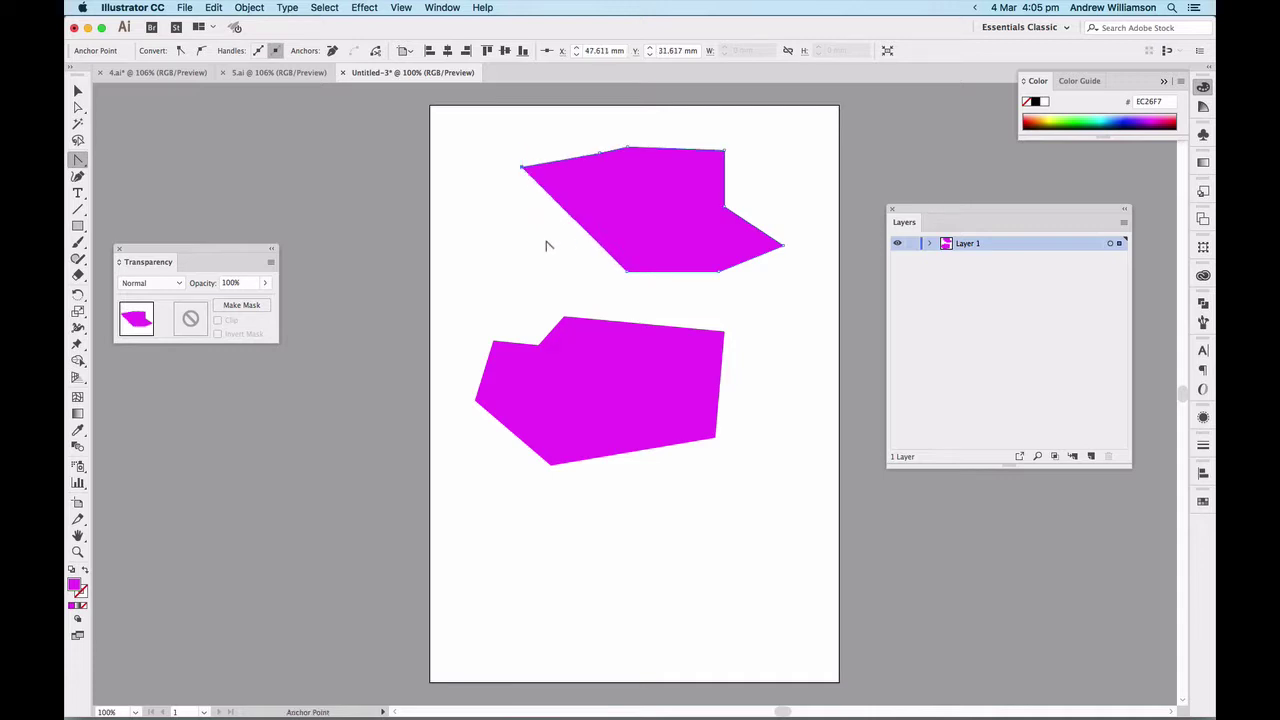
Add a point on the left edge and drag it left to square the side
key(plus)
click(567, 214)
key(a)
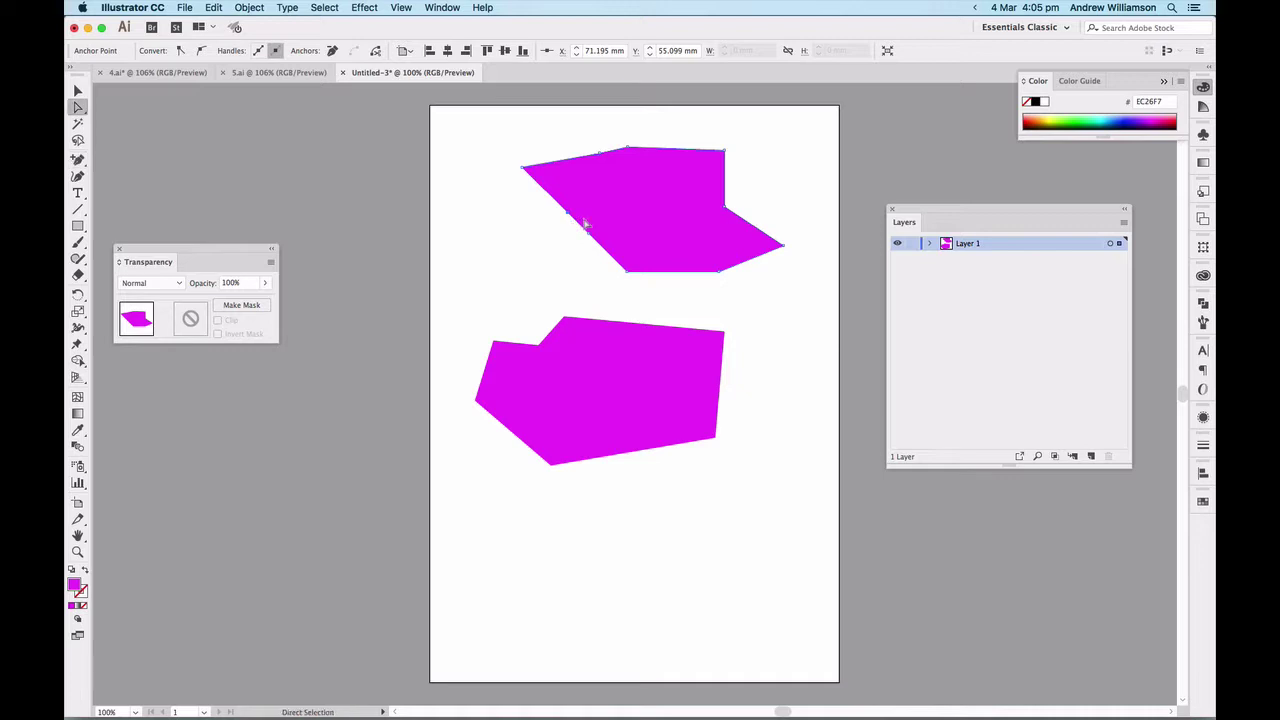
drag(586, 224, 521, 218)
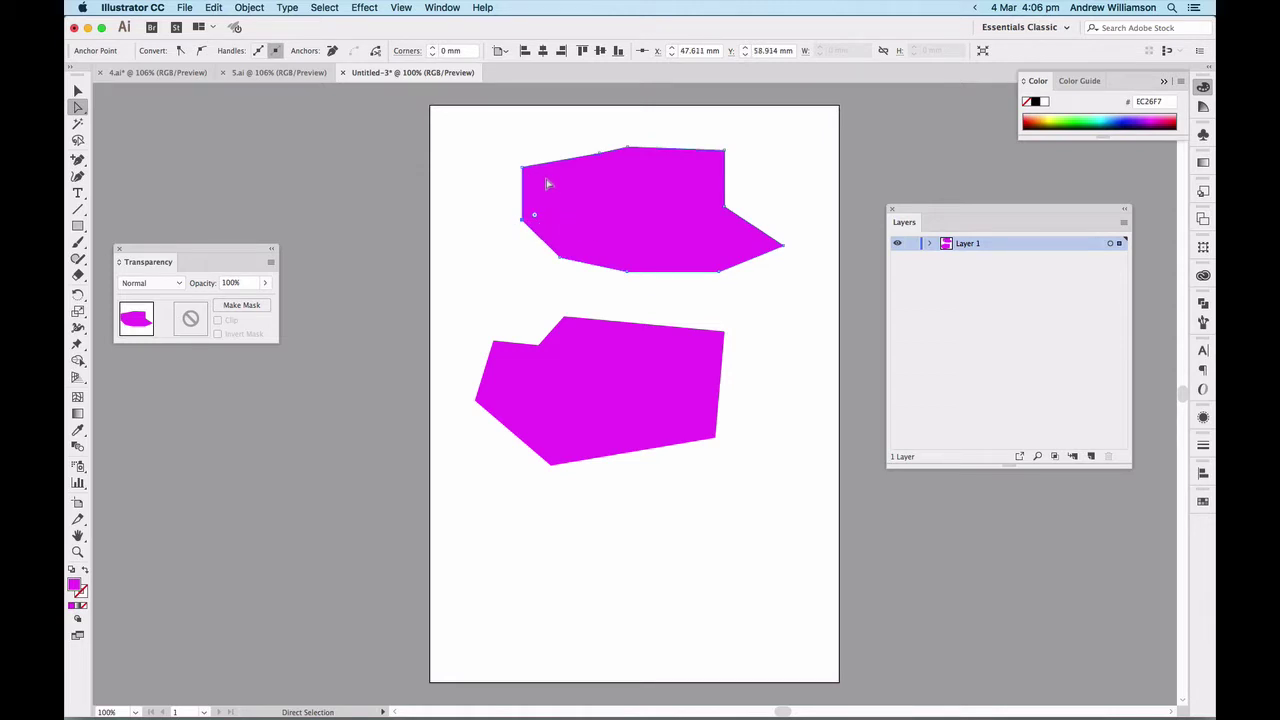
Draw a closed five-point magenta shape near the bottom of the page
key(p)
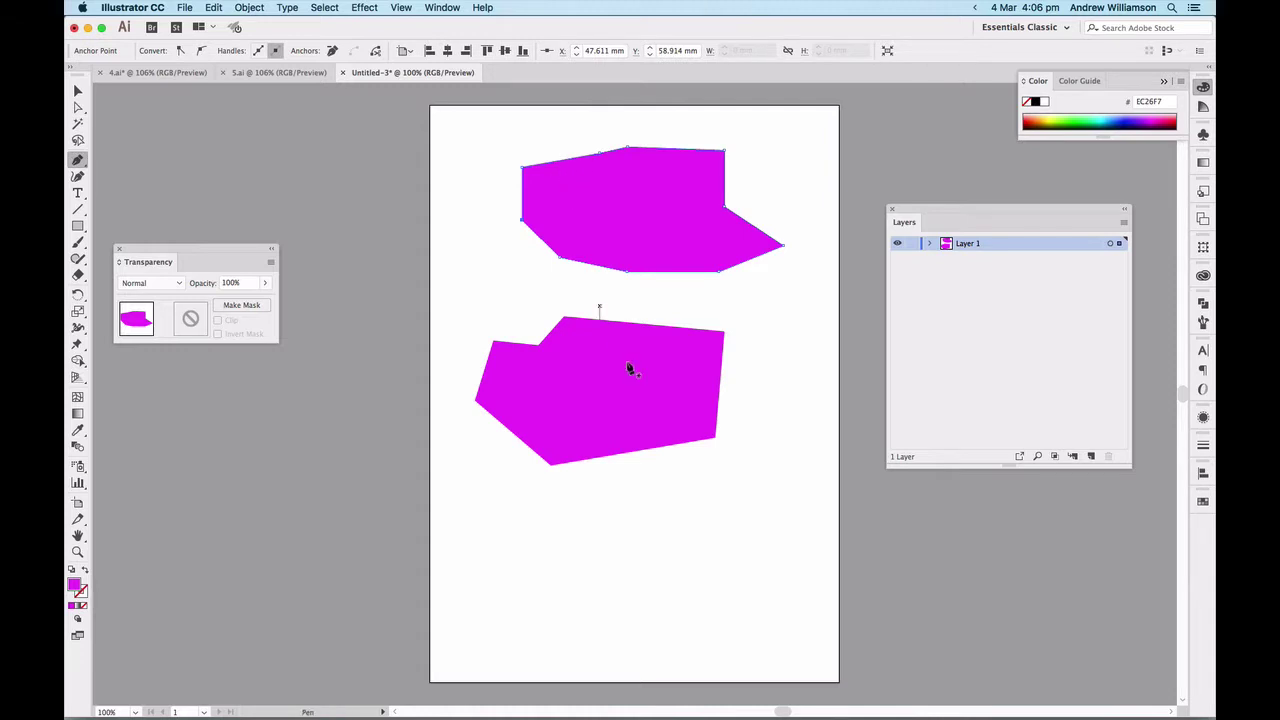
click(717, 499)
click(769, 537)
click(686, 617)
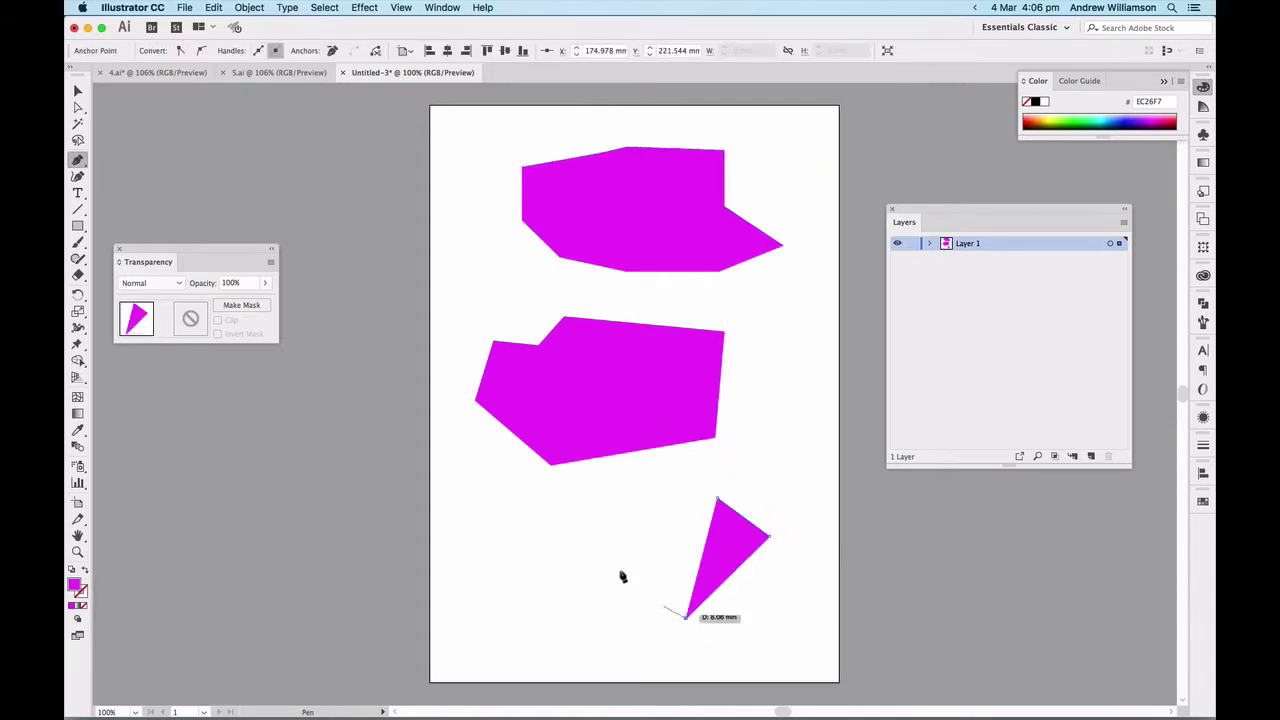
click(536, 521)
click(652, 493)
click(717, 499)
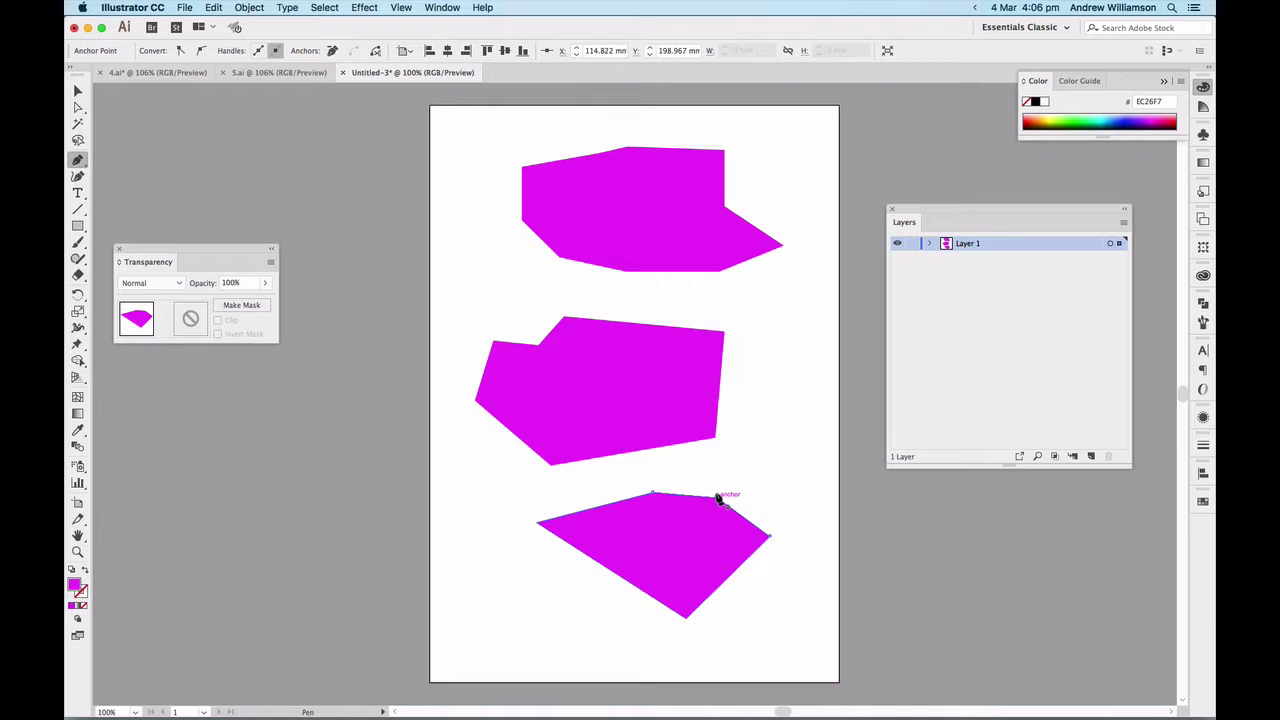
Drag the bottom shape's anchors into a deep V-notch, then close Untitled-3
key(super)
drag(719, 500, 743, 460)
drag(652, 493, 636, 477)
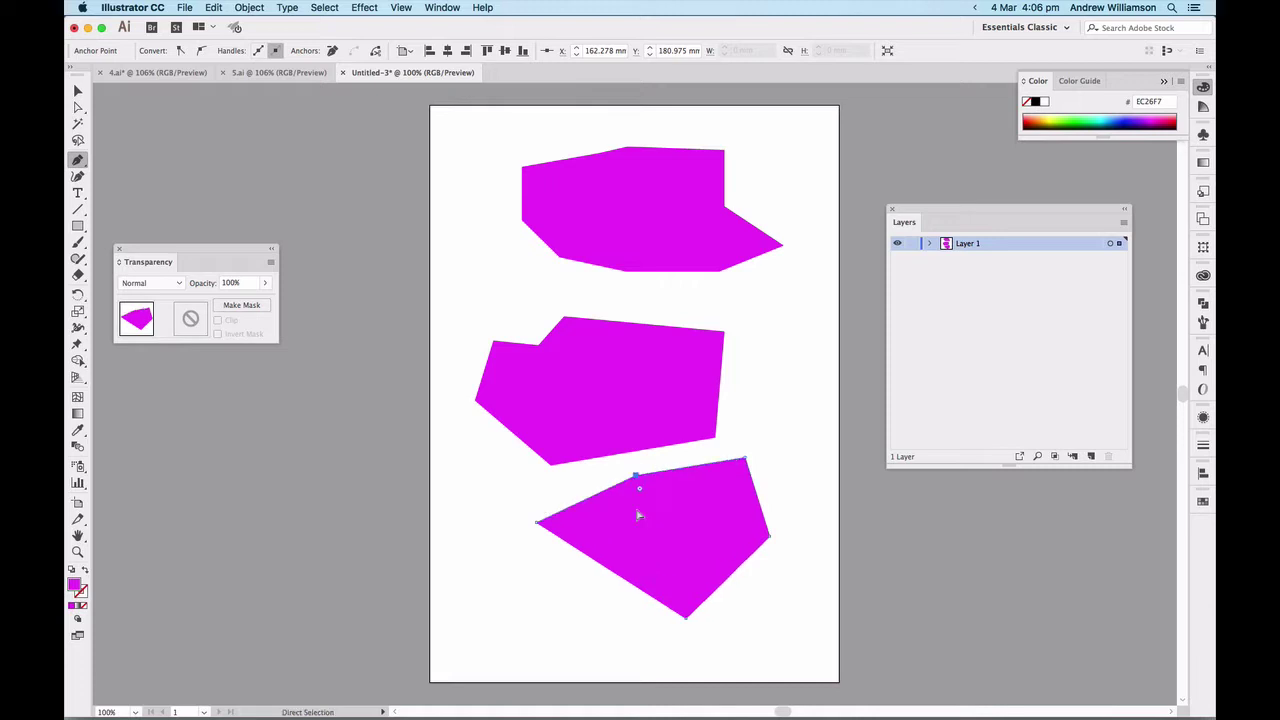
drag(537, 526, 622, 541)
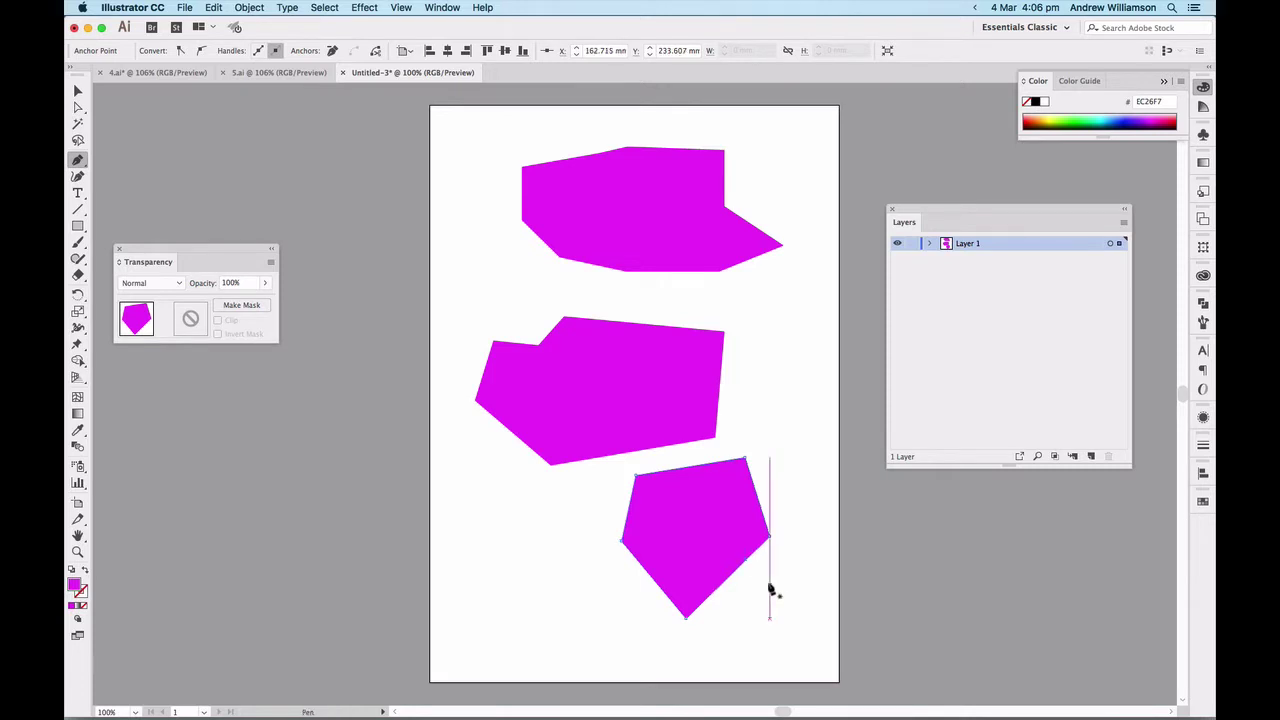
drag(748, 563, 780, 613)
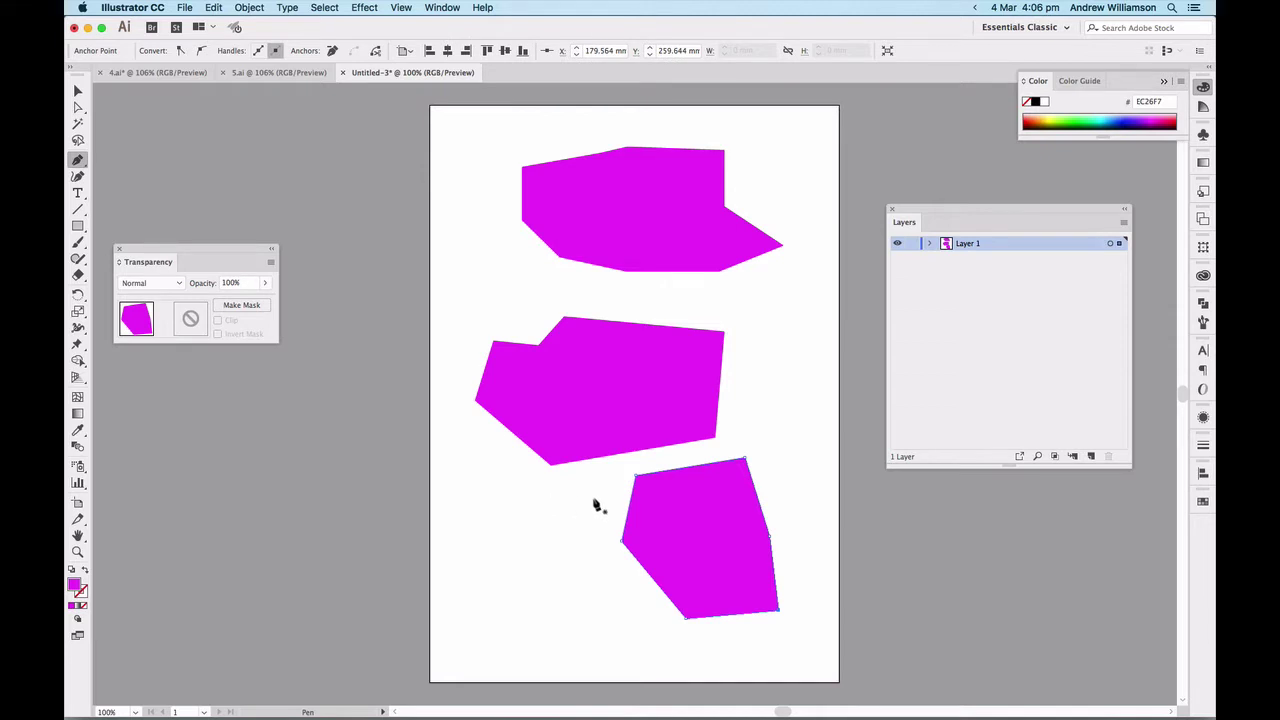
key(super)
drag(639, 479, 689, 550)
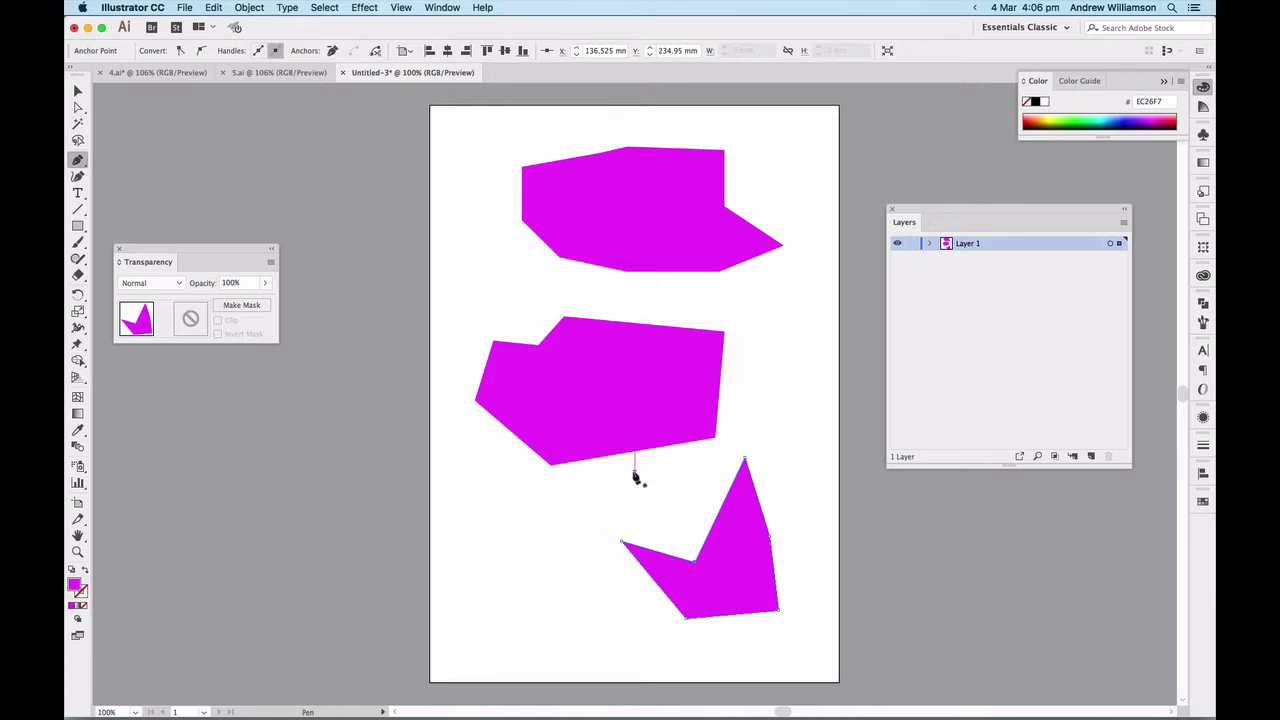
click(343, 73)
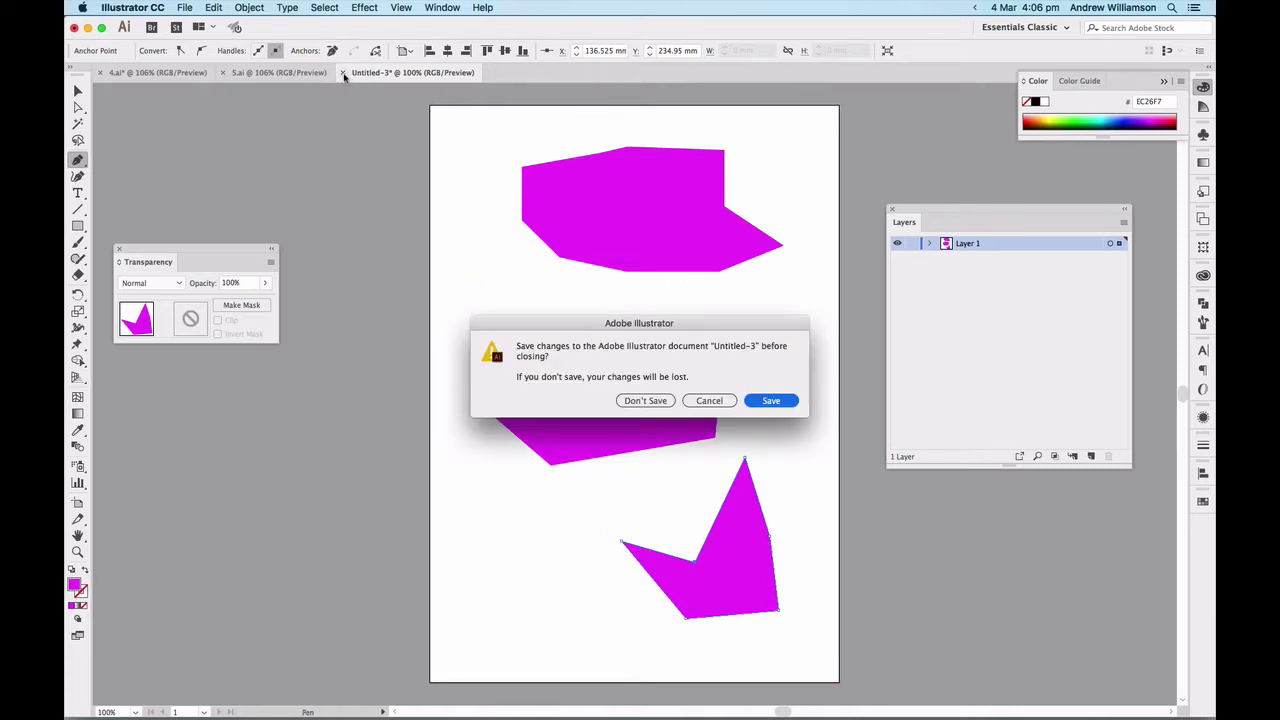
Discard Untitled-3 without saving and select all artwork on the Light blue layer
click(645, 400)
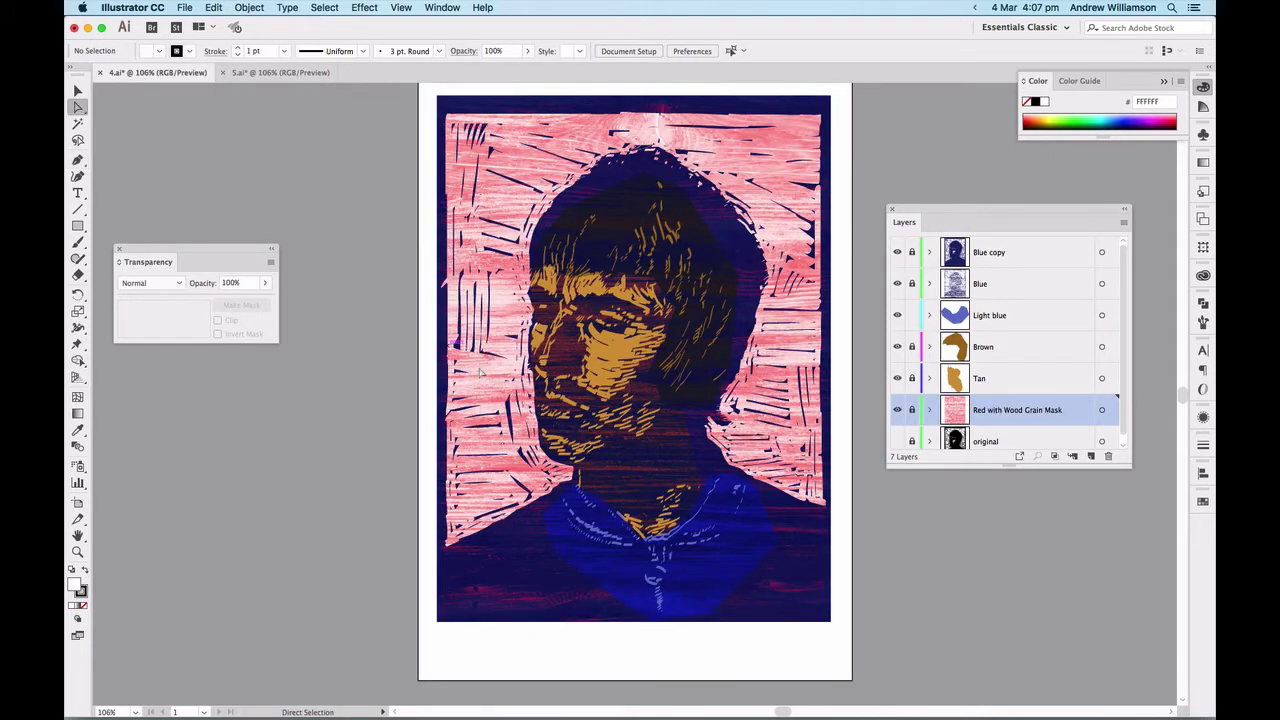
click(1026, 316)
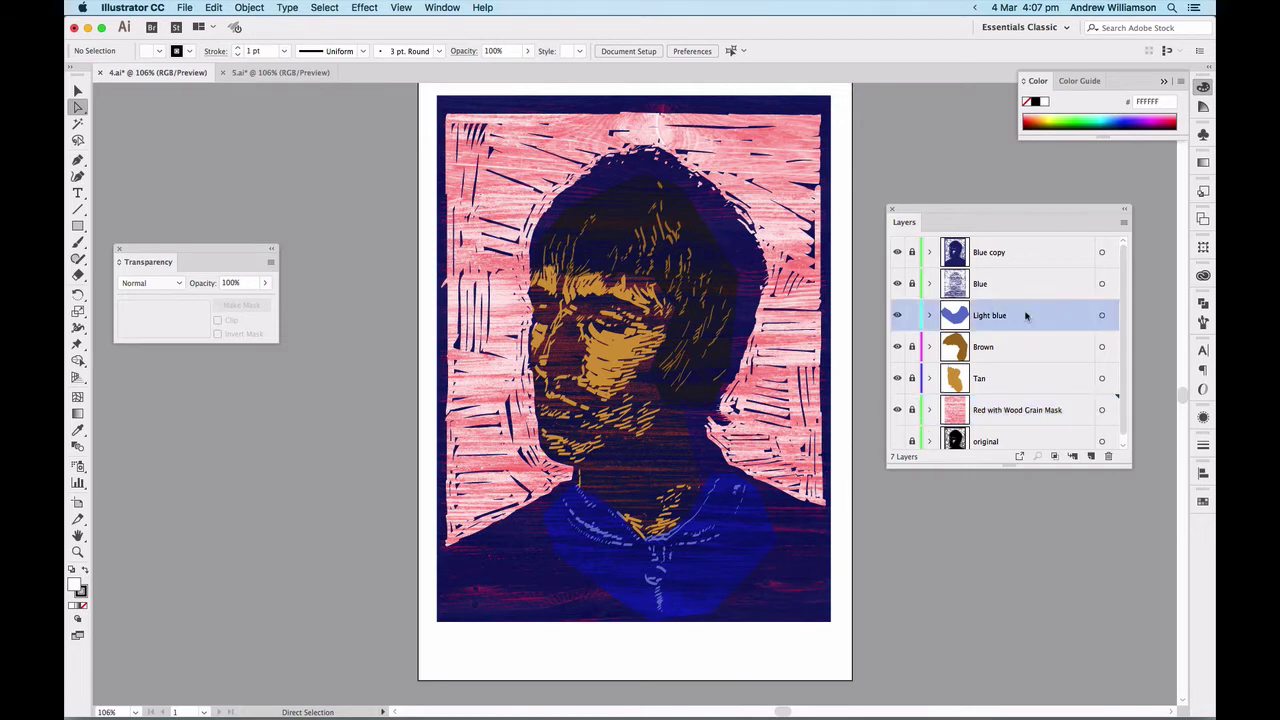
click(1102, 317)
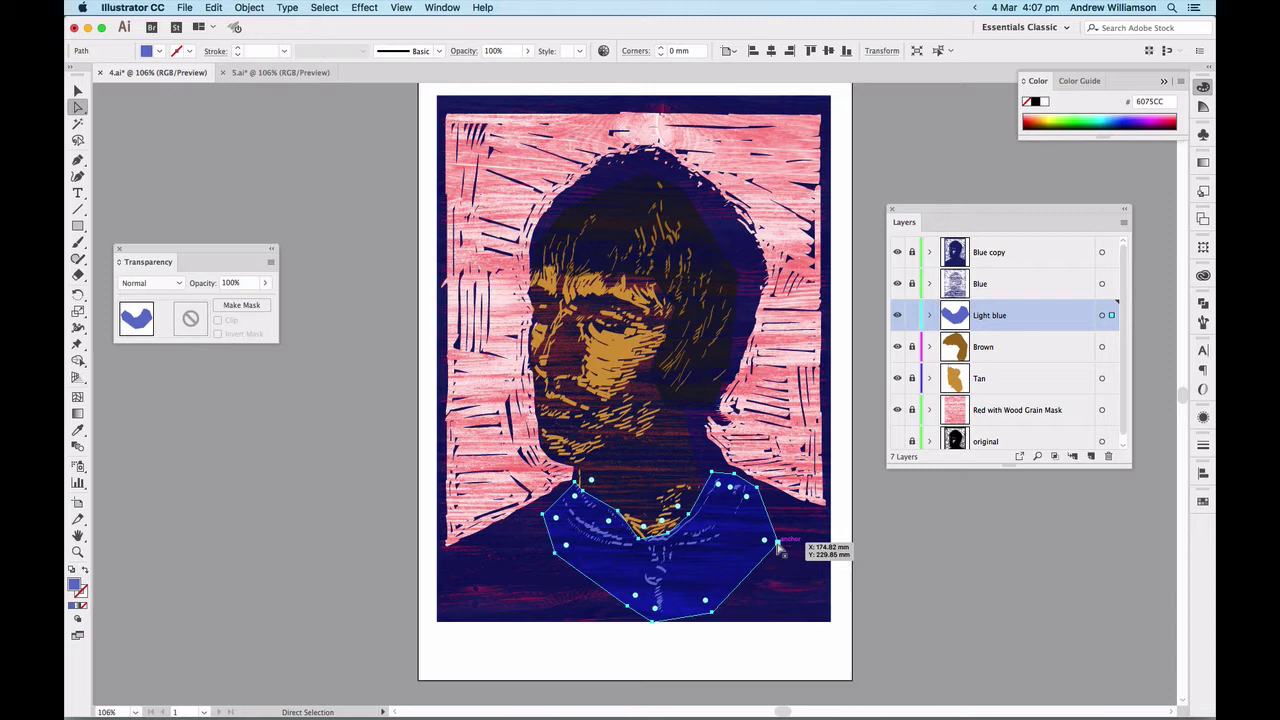
Pull the shape's right corner and lower-right point out toward the bottom-right corner
drag(777, 546, 814, 528)
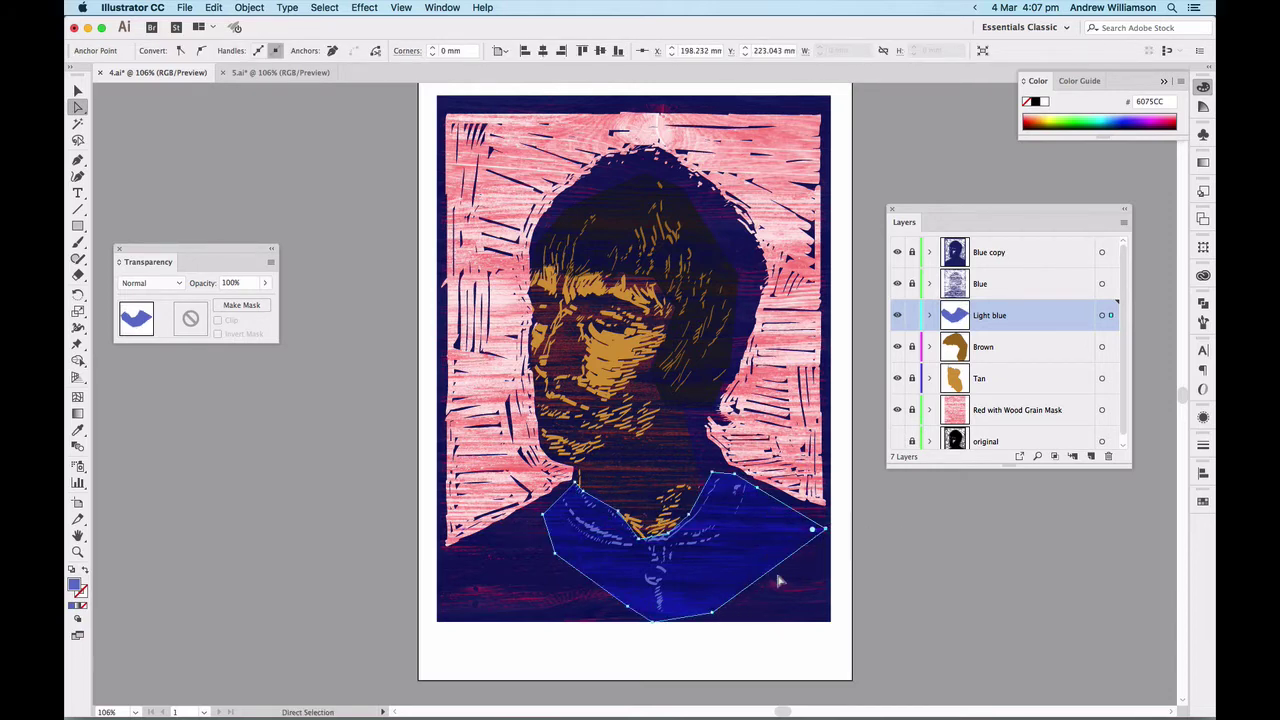
key(plus)
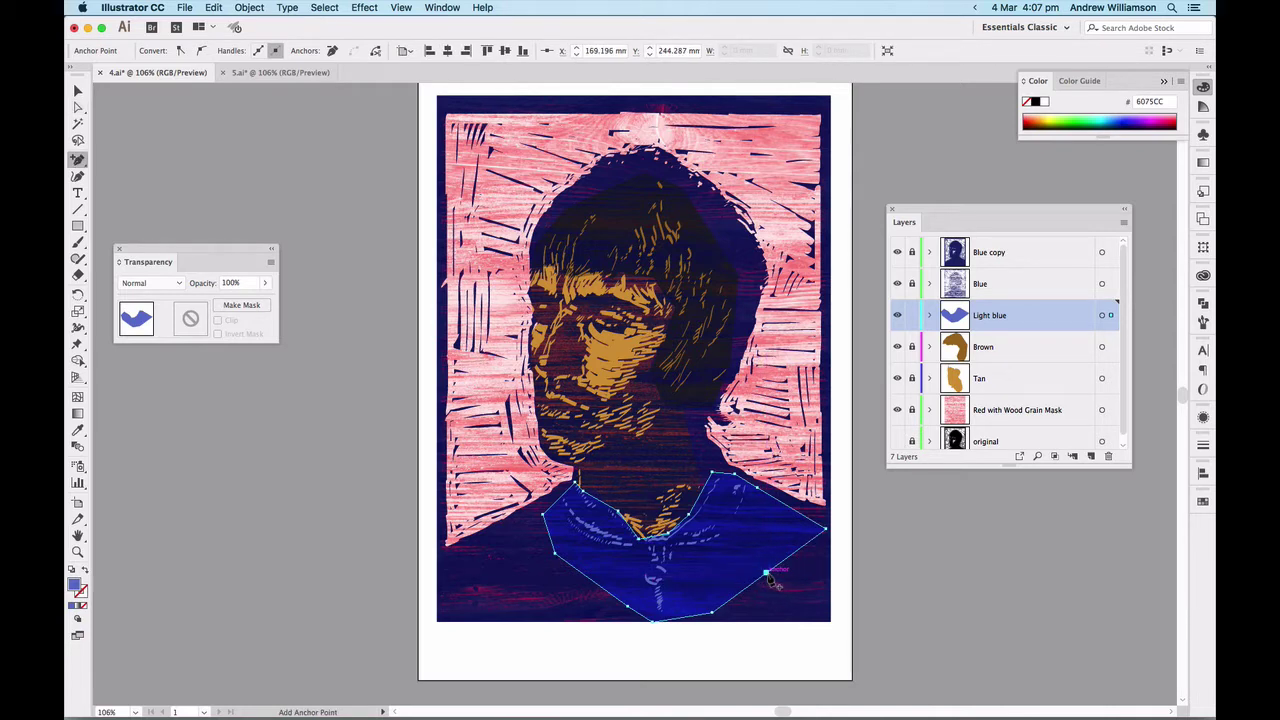
key(a)
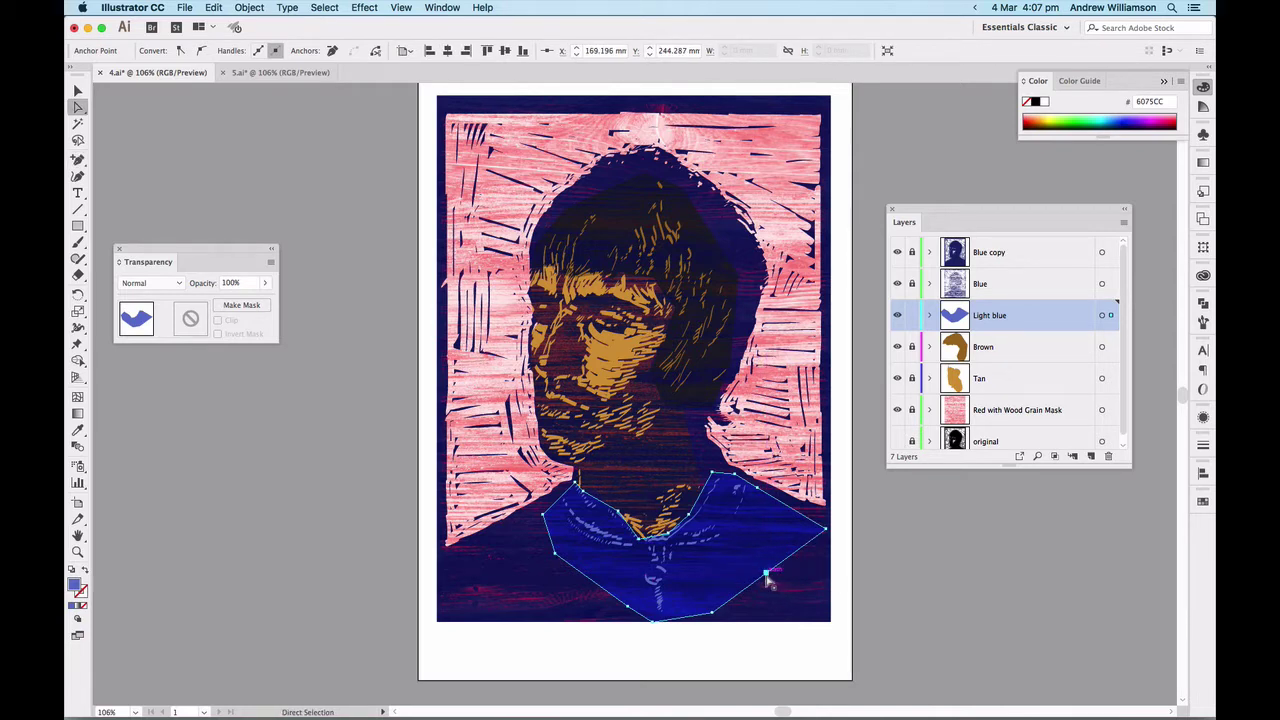
drag(770, 578, 818, 592)
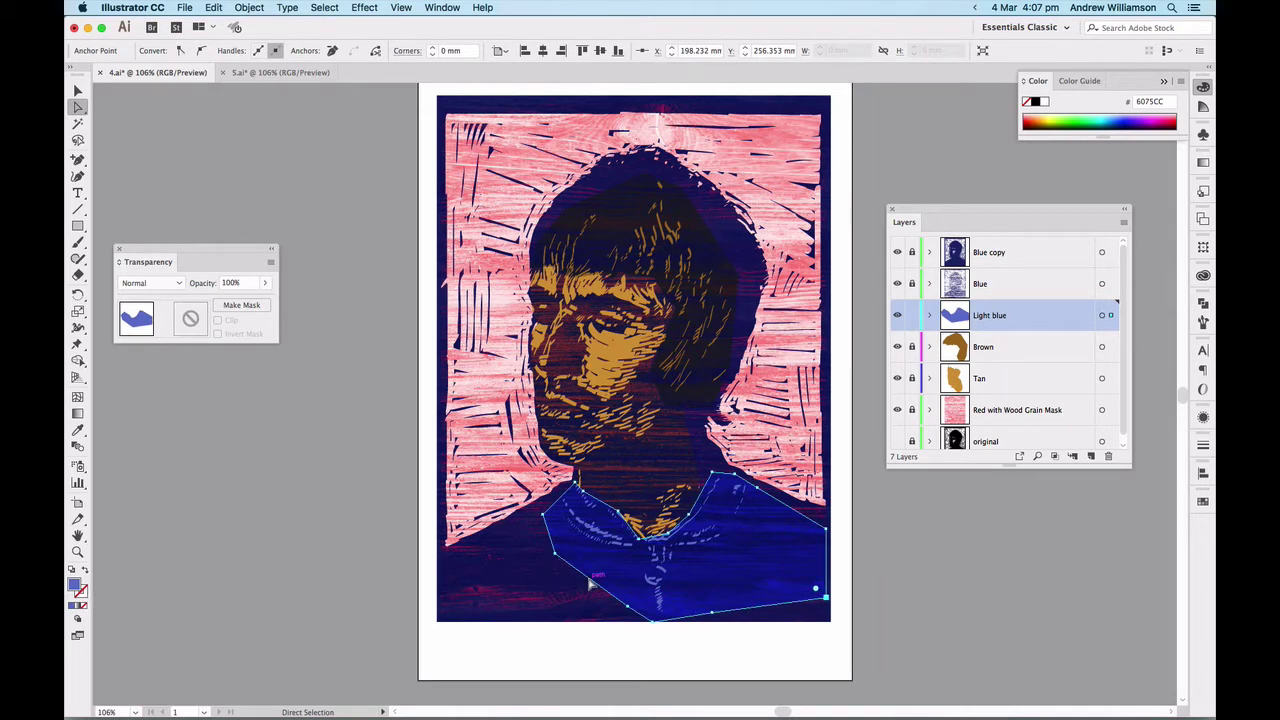
Add a lower-left anchor and stretch the edge out to the portrait's left side
key(plus)
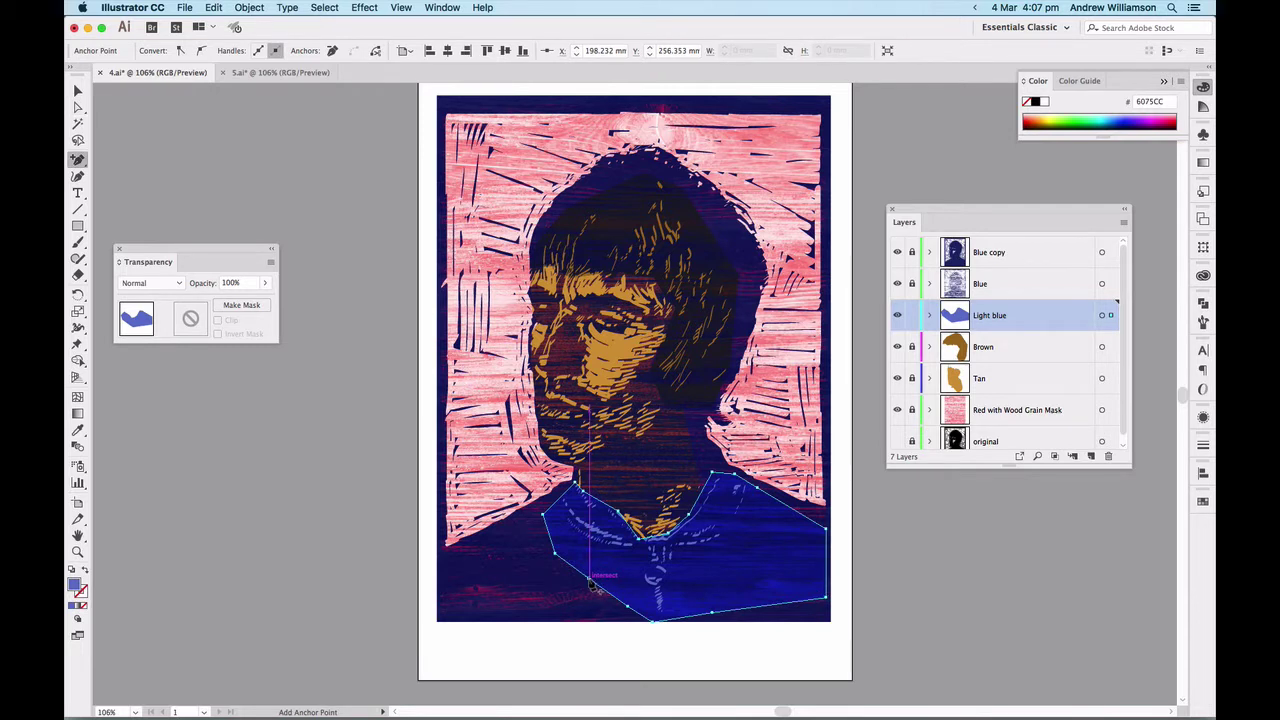
click(591, 581)
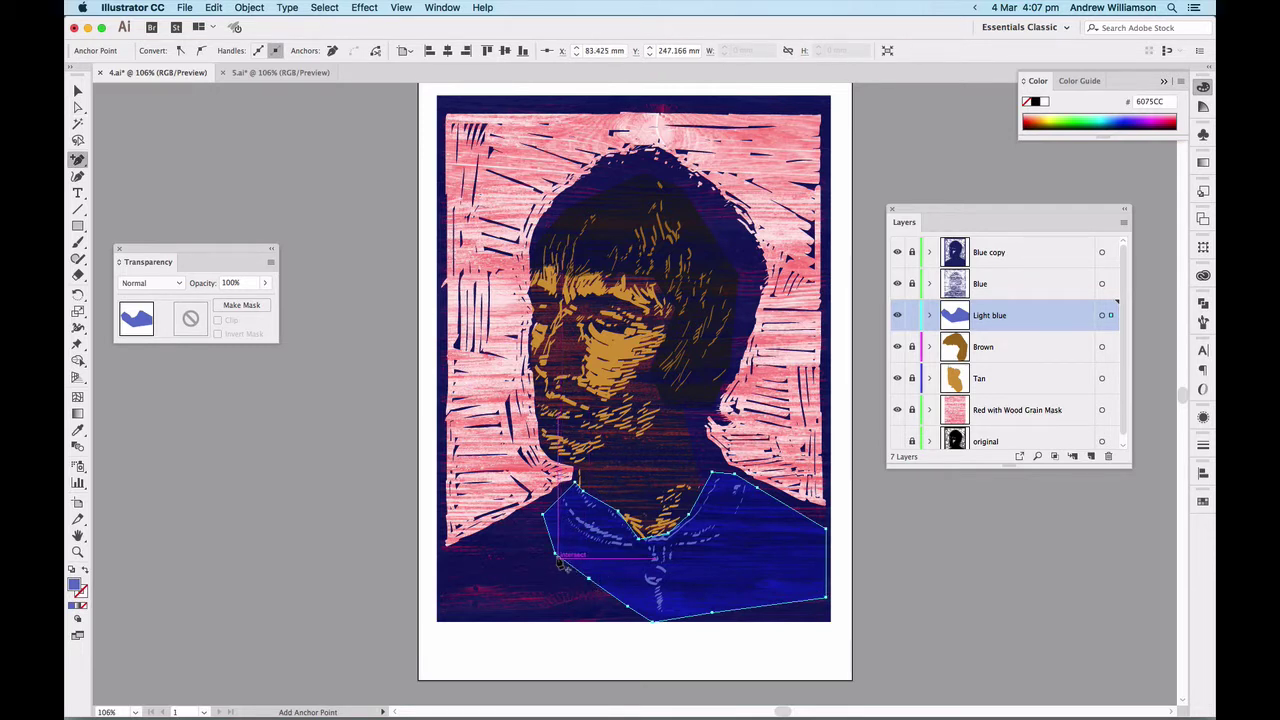
key(a)
drag(556, 558, 441, 574)
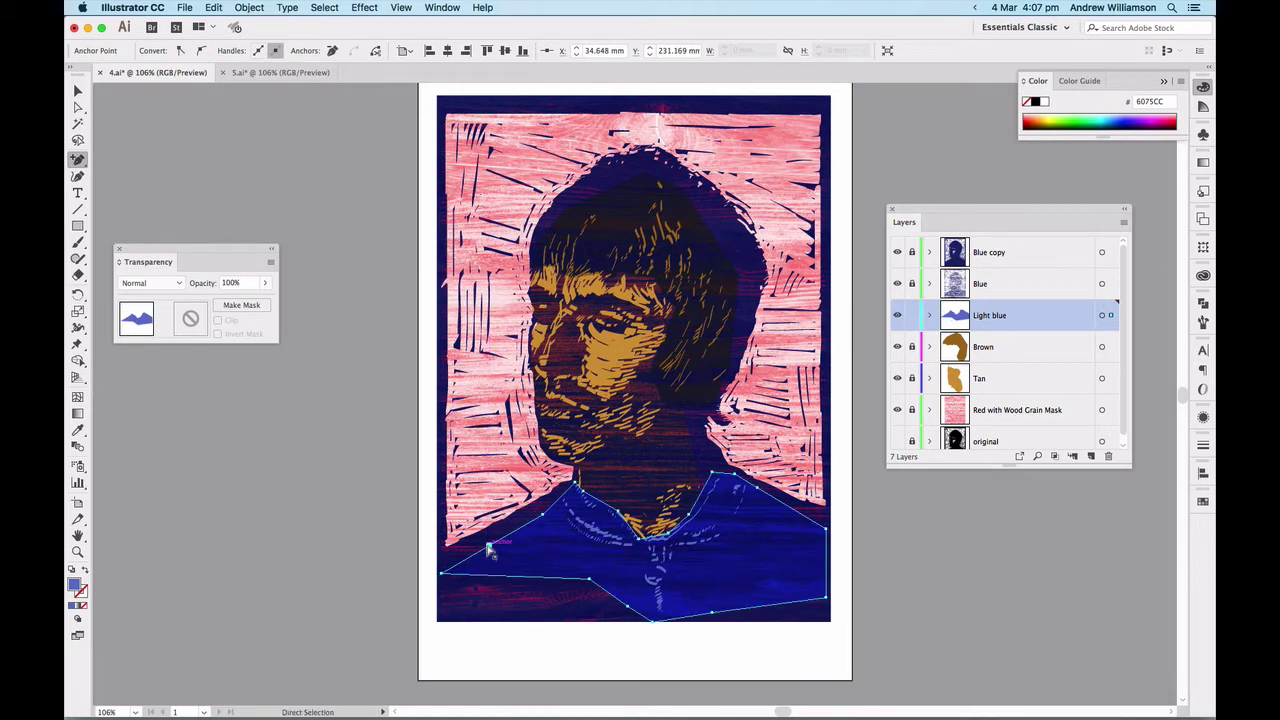
drag(492, 551, 446, 567)
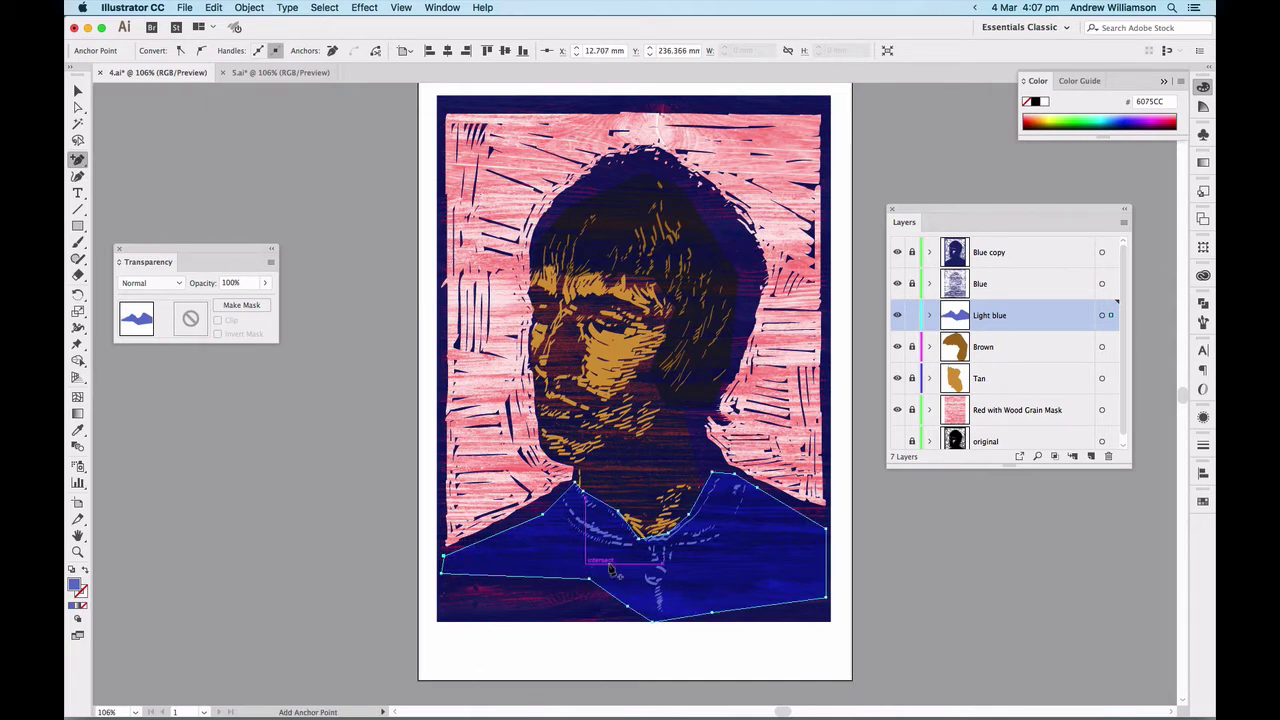
Set the light-blue shirt shape's blend mode to Overlay in the Transparency panel
key(v)
click(878, 556)
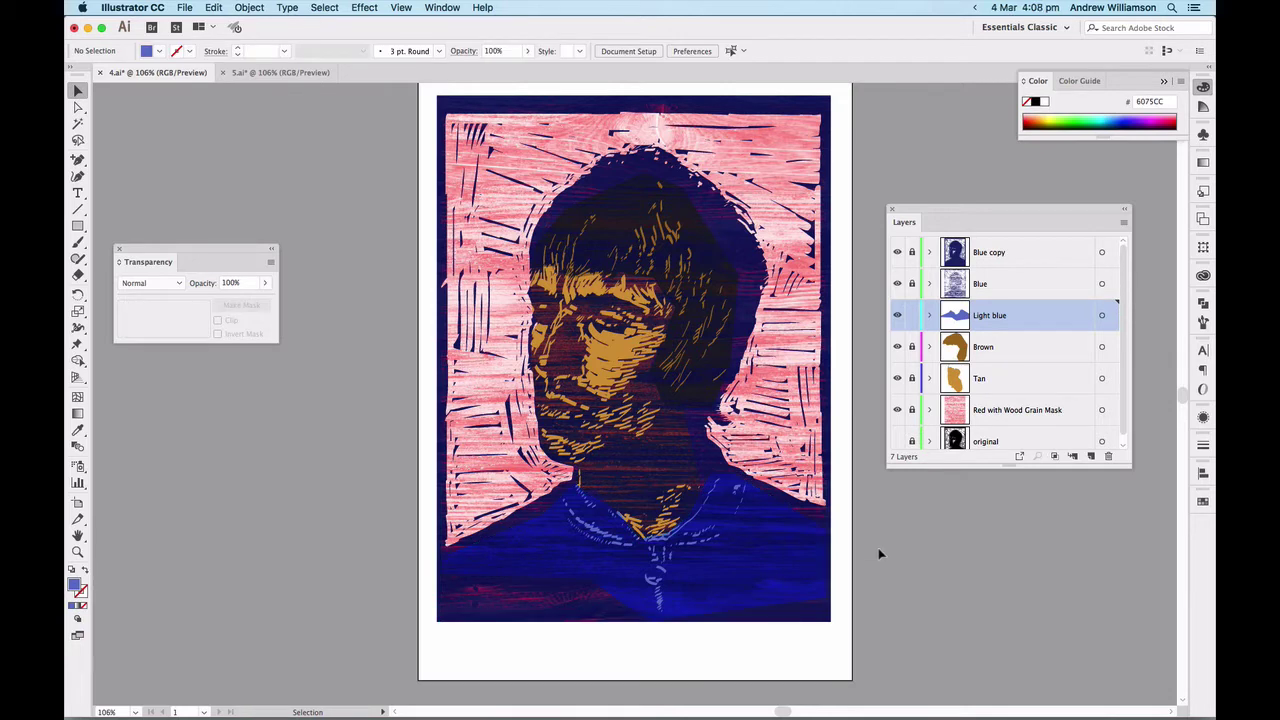
click(810, 552)
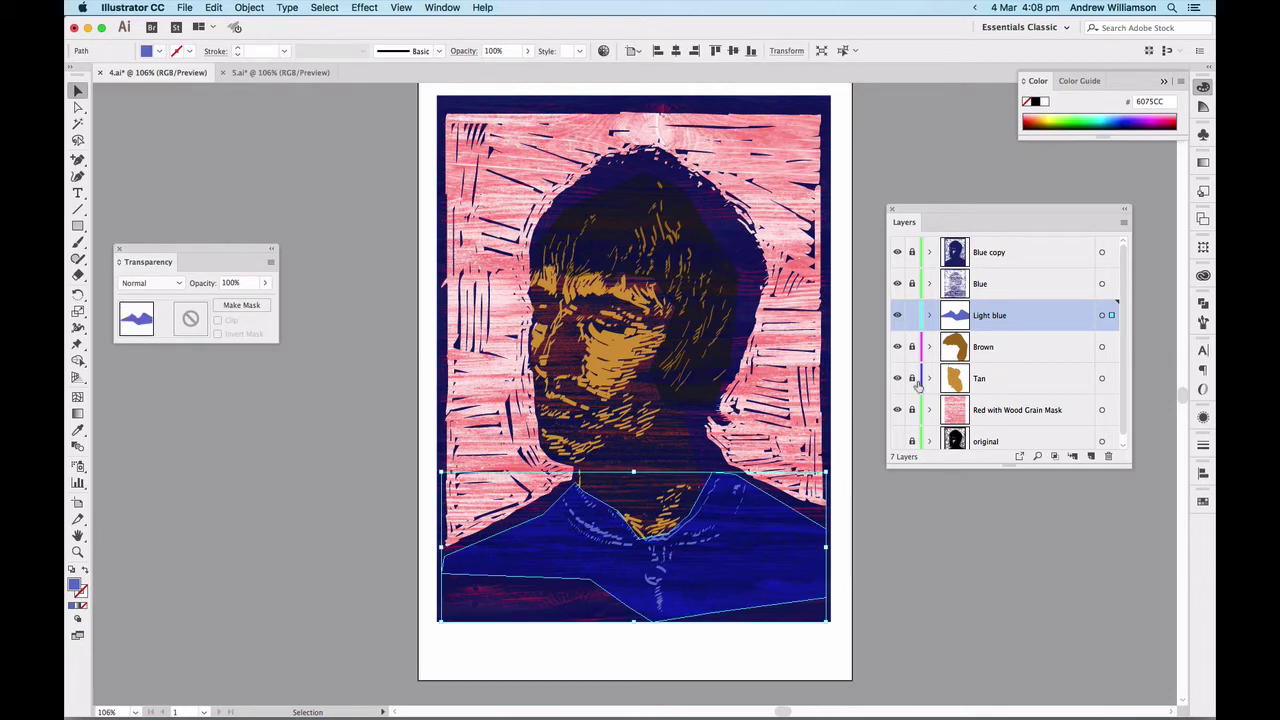
click(150, 283)
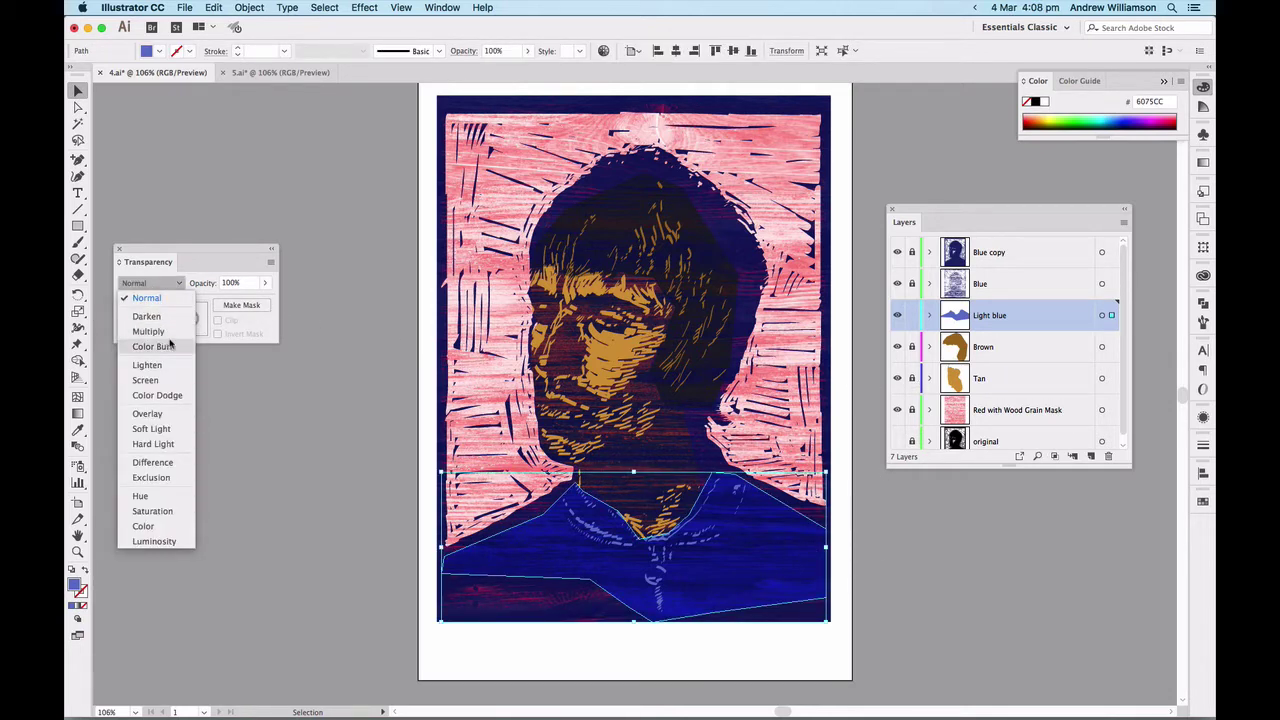
click(172, 413)
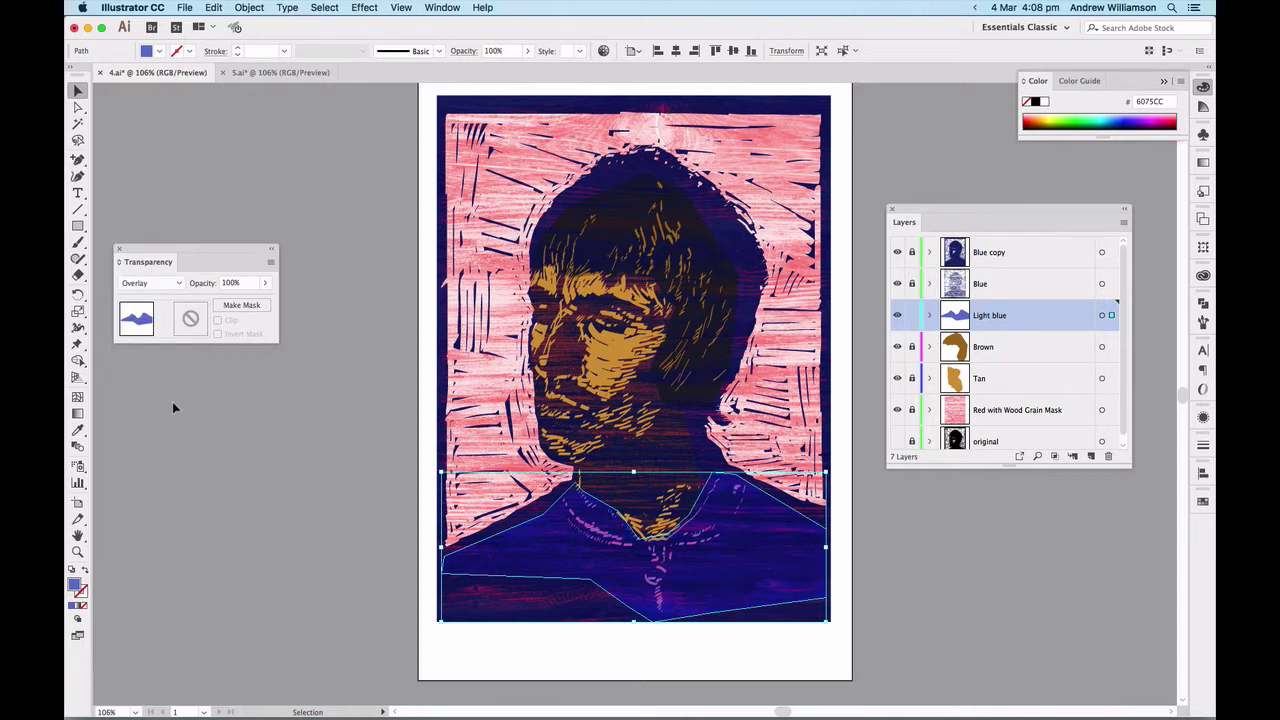
click(249, 416)
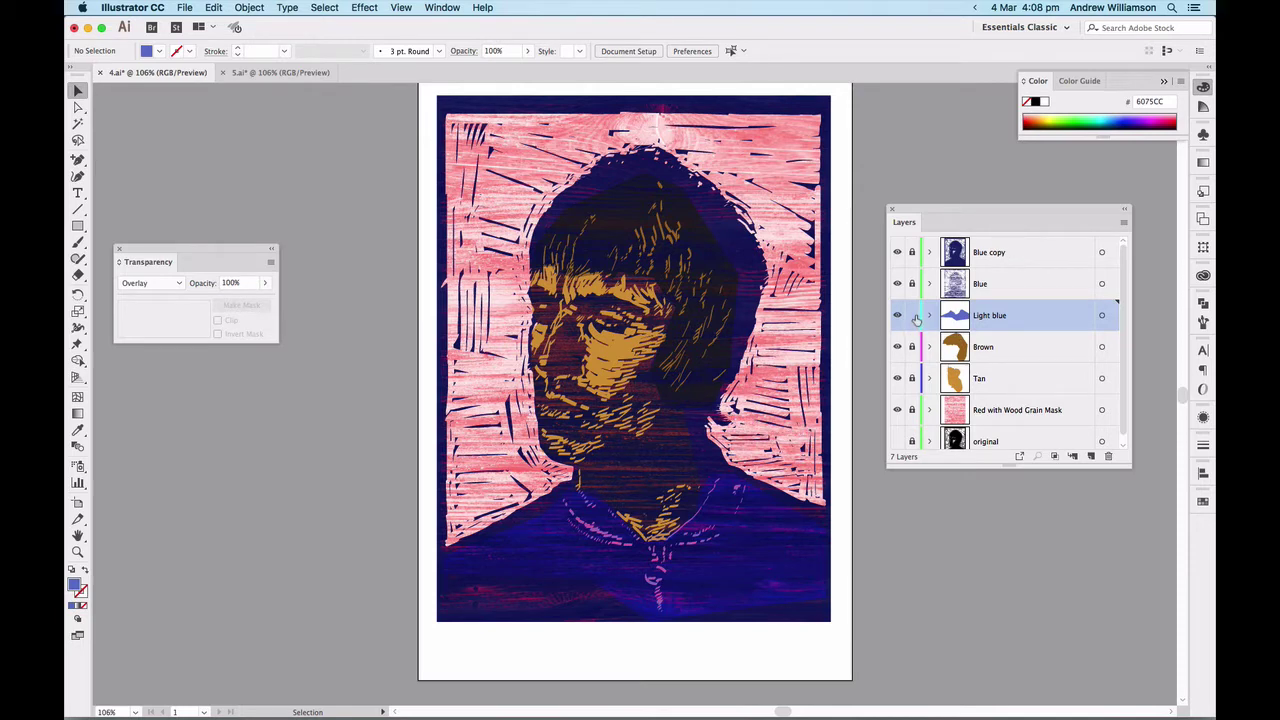
click(998, 348)
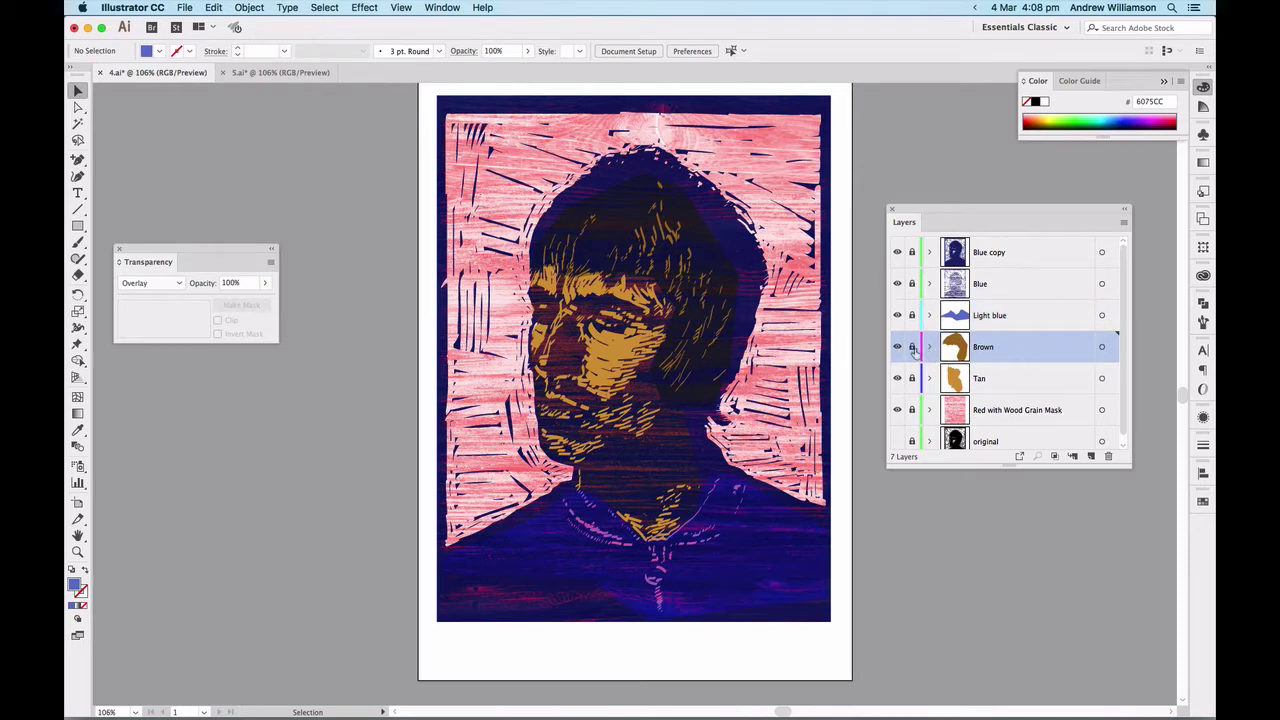
Drag the brown shape's anchors to follow the hairline and push the right edge outward
click(1104, 347)
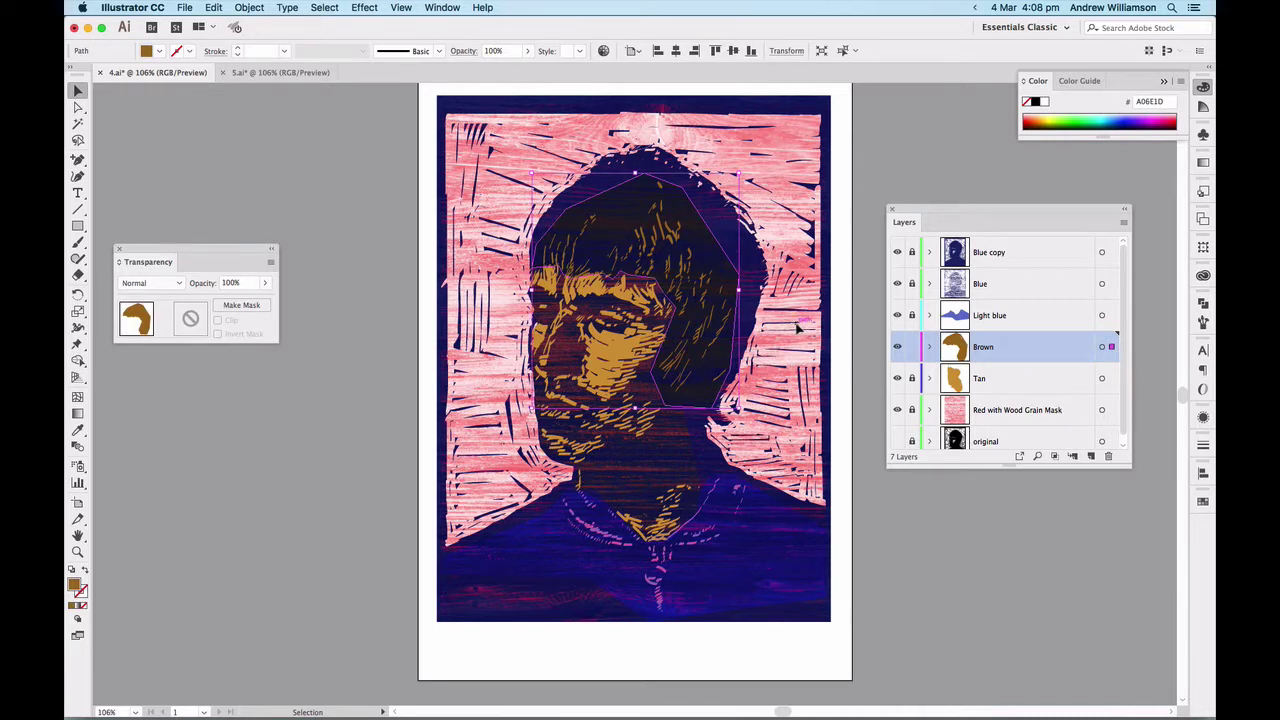
key(a)
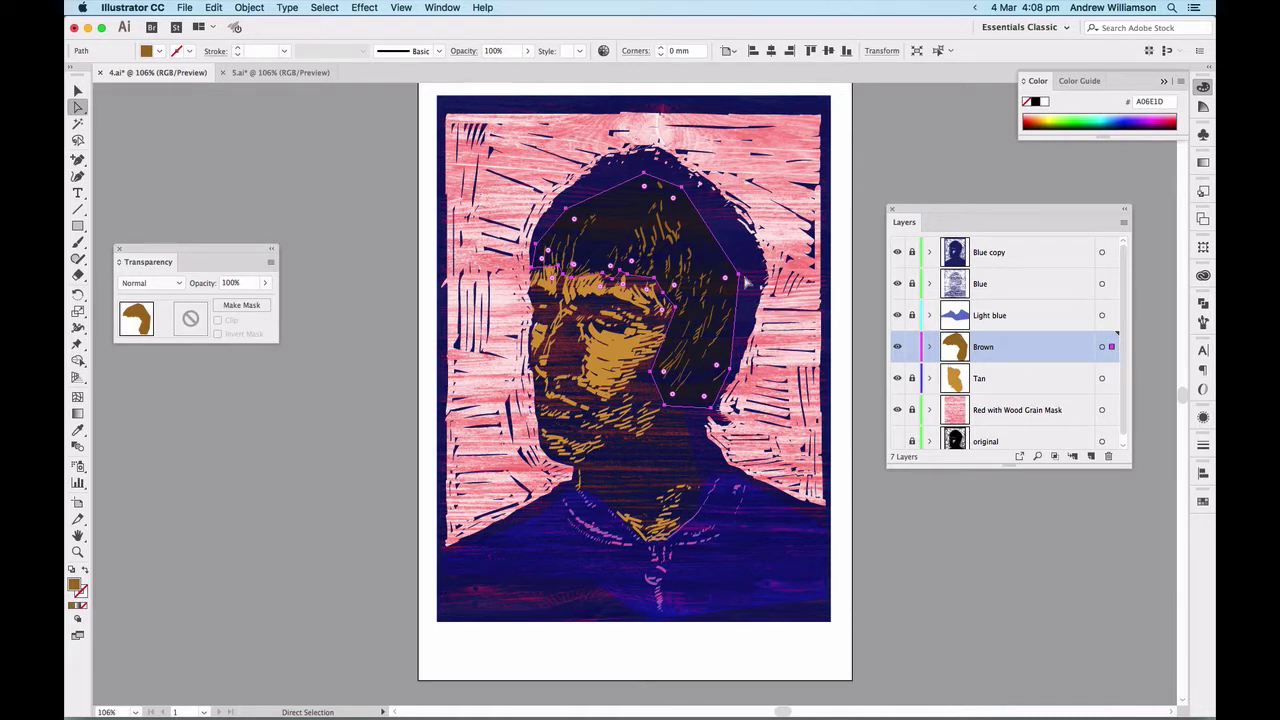
drag(741, 277, 762, 262)
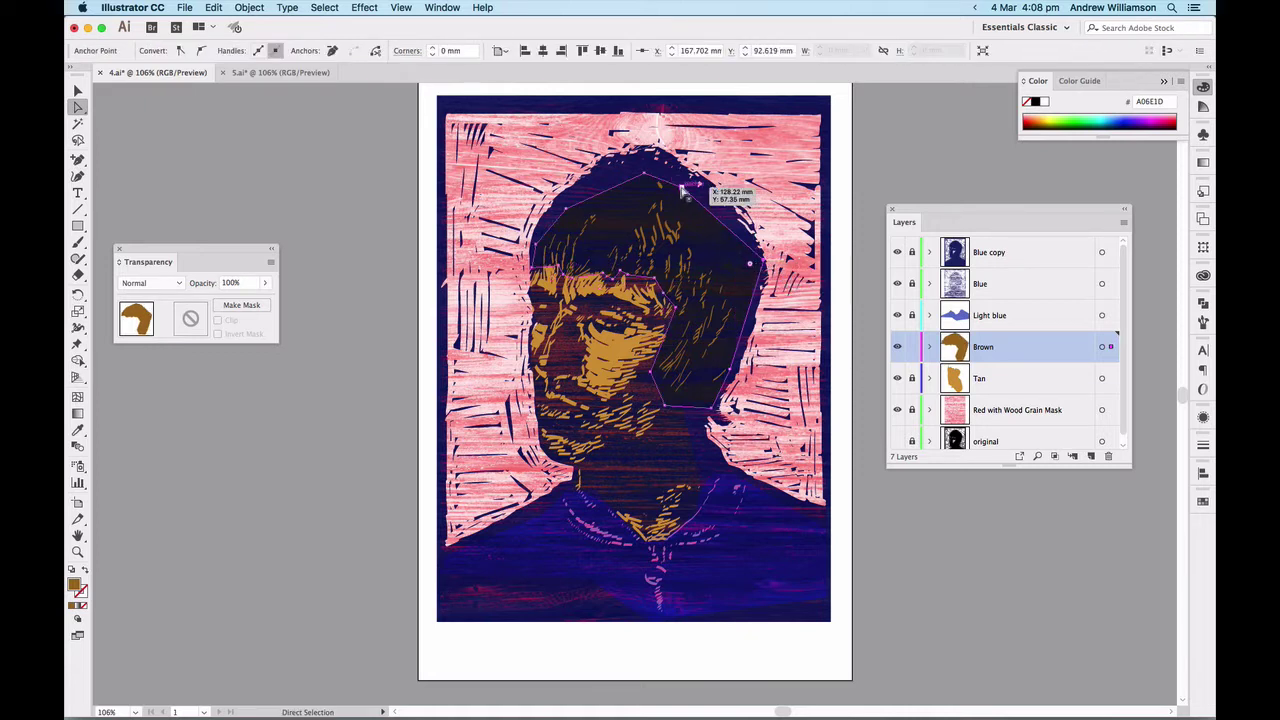
drag(683, 190, 634, 155)
drag(573, 212, 566, 204)
drag(541, 252, 542, 237)
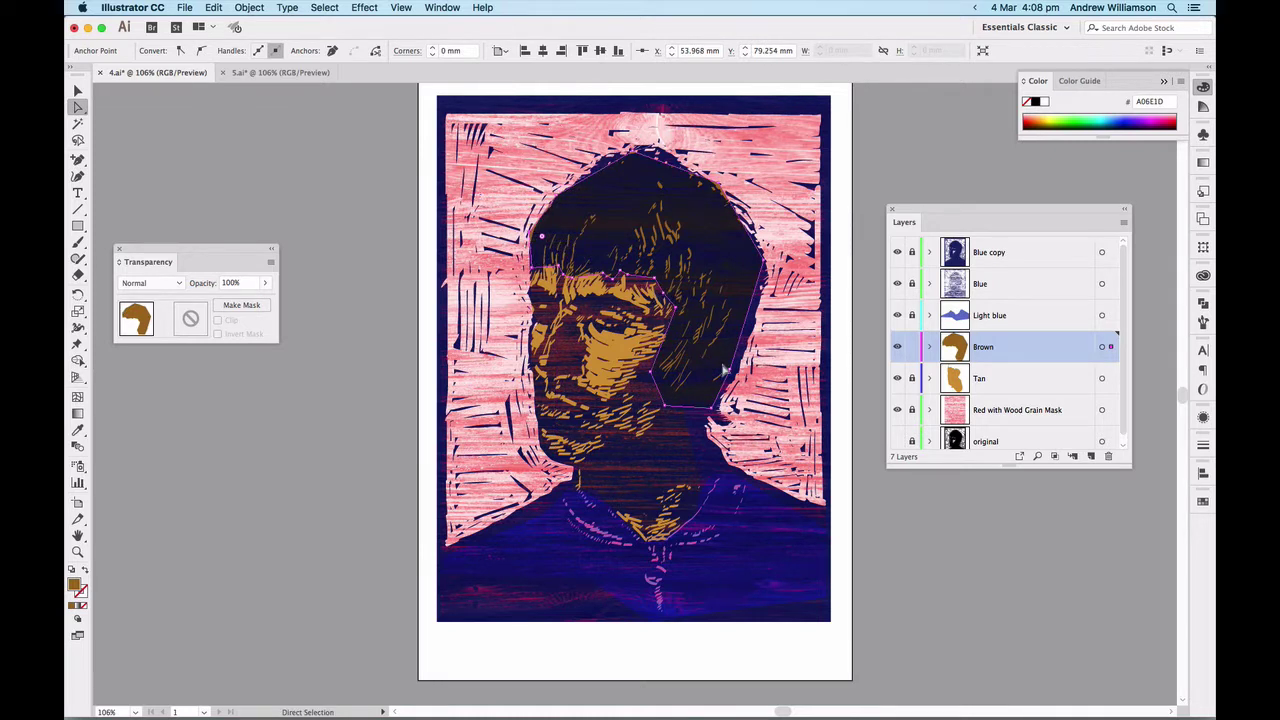
drag(728, 371, 741, 375)
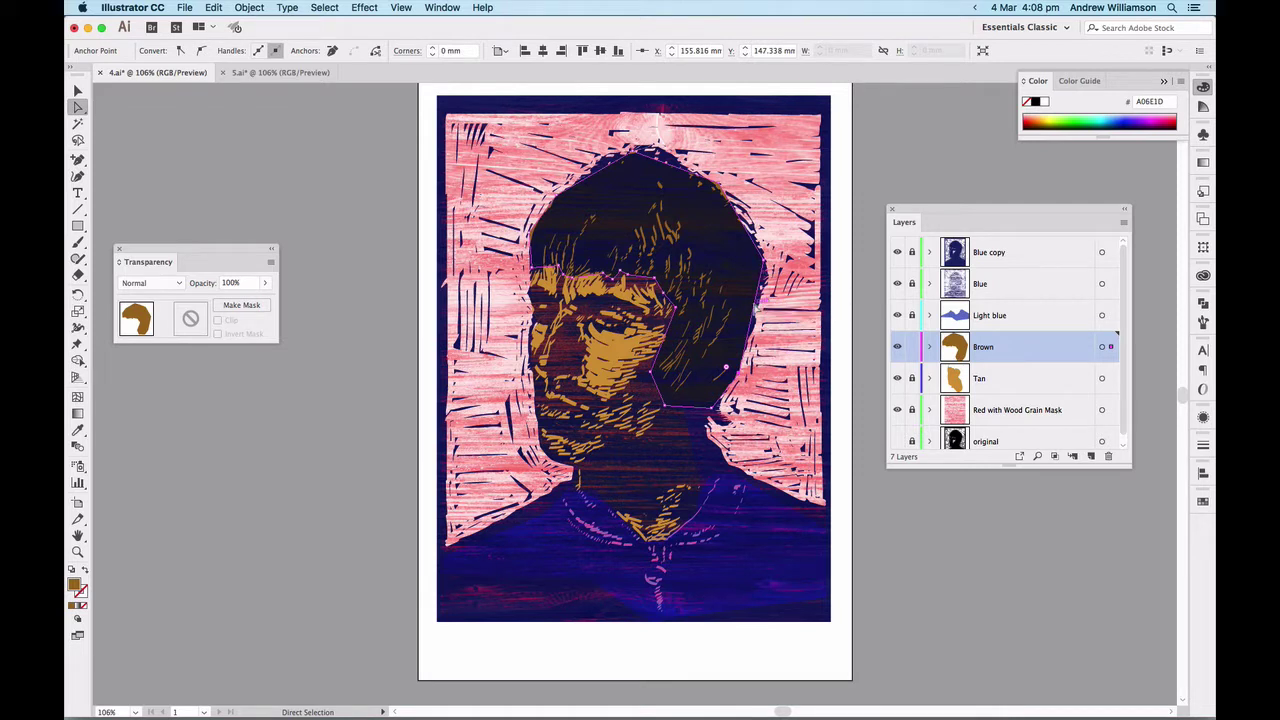
Add an anchor on the brown shape's right edge and pull it to fit the cheek
key(plus)
click(760, 306)
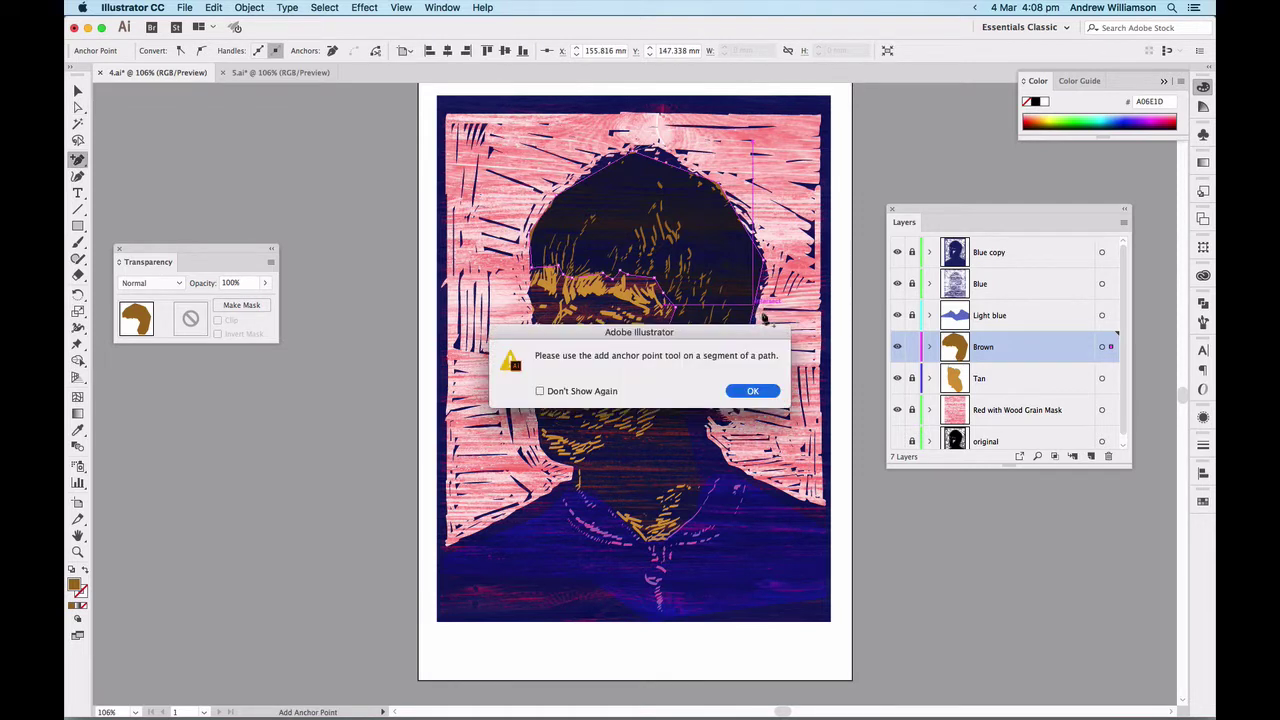
click(751, 390)
click(756, 307)
key(Return)
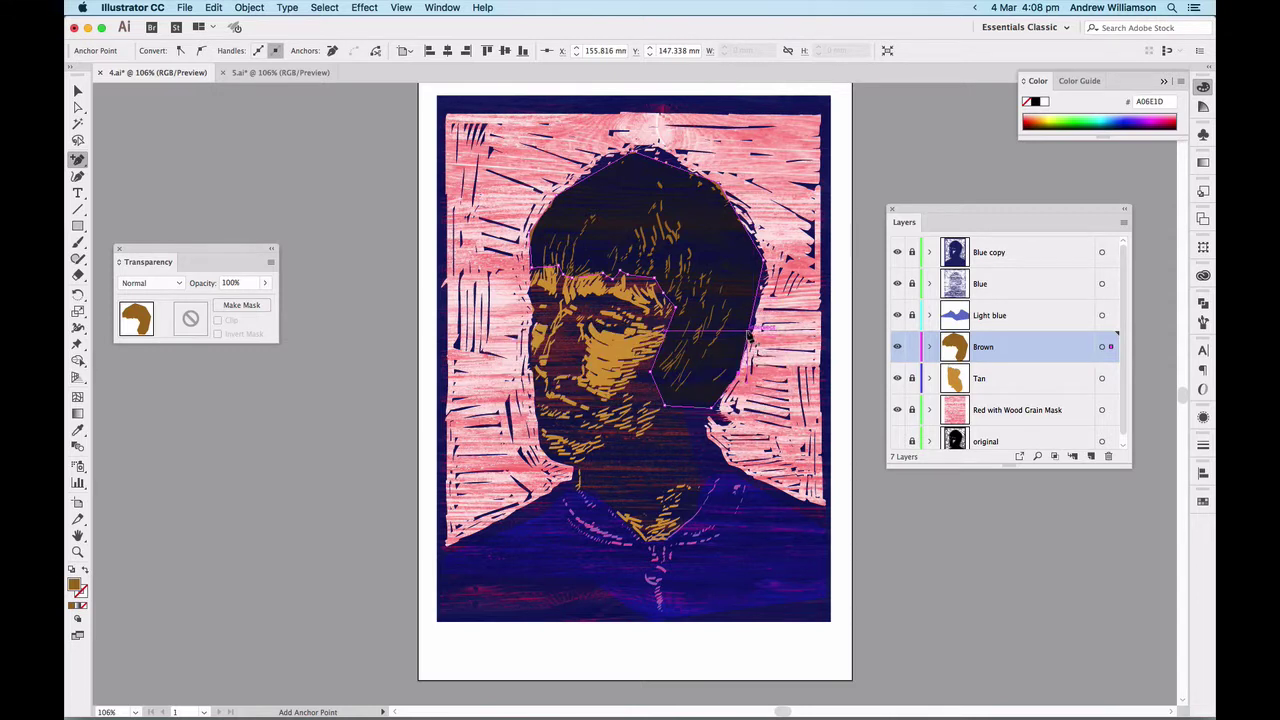
click(753, 332)
key(a)
mouse_move(756, 332)
mouse_down()
mouse_move(770, 272)
mouse_move(790, 272)
mouse_move(747, 325)
mouse_up()
key(v)
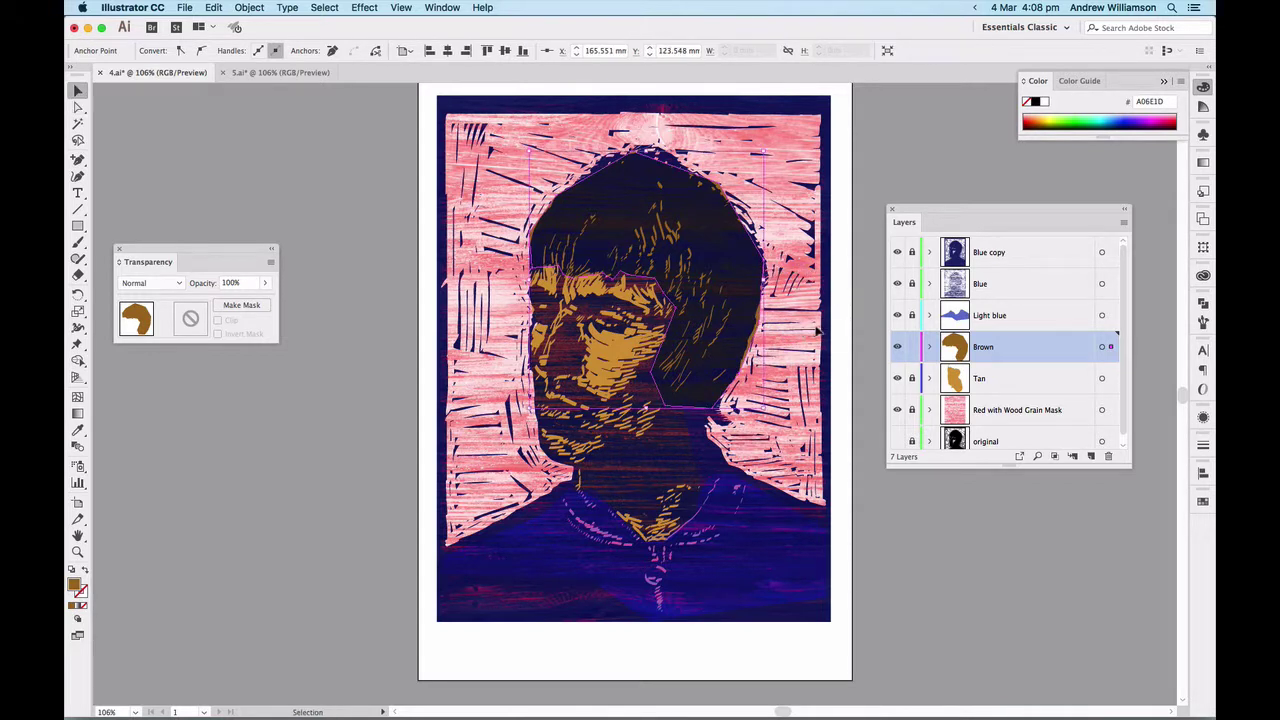
click(848, 323)
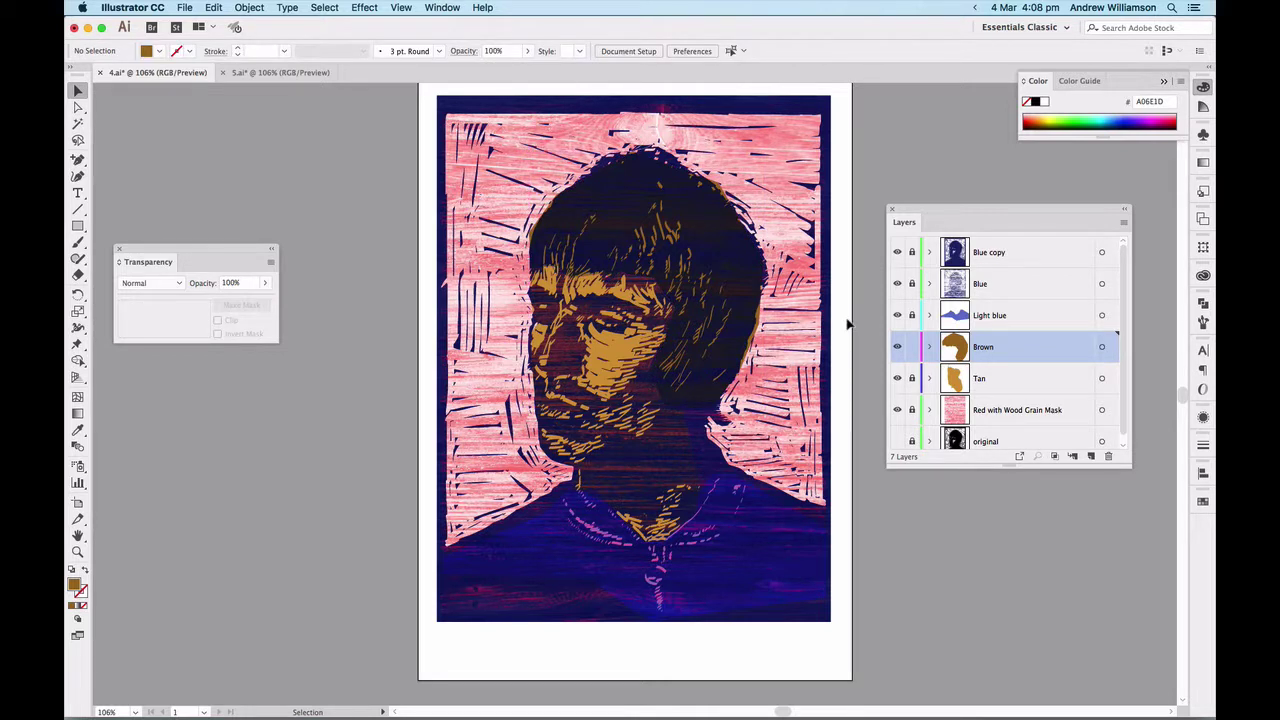